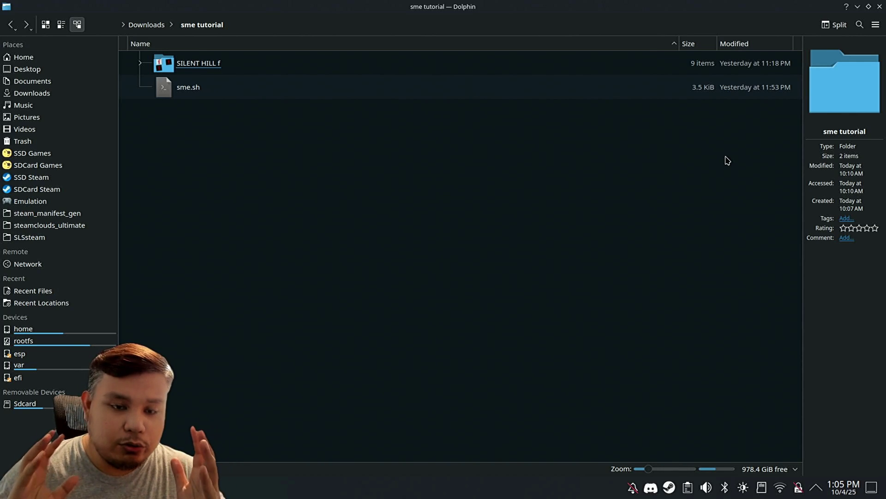
# Step: Switch from Dolphin to the tralph3/Steam-Metadata-Editor GitHub page in Chrome
pyautogui.hotkey('alt', 'Tab')
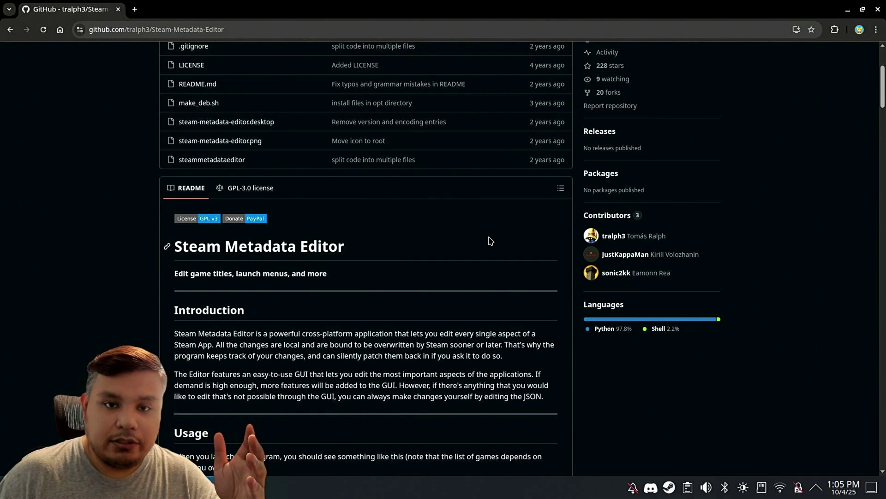
# Step: Scroll through the README's Usage section and feature list
pyautogui.scroll(-3, 629, 276)
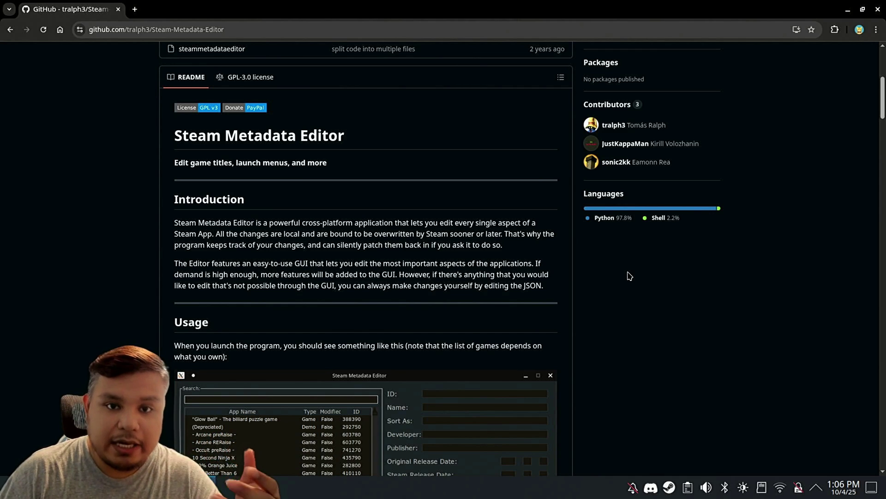
pyautogui.scroll(-7, 630, 275)
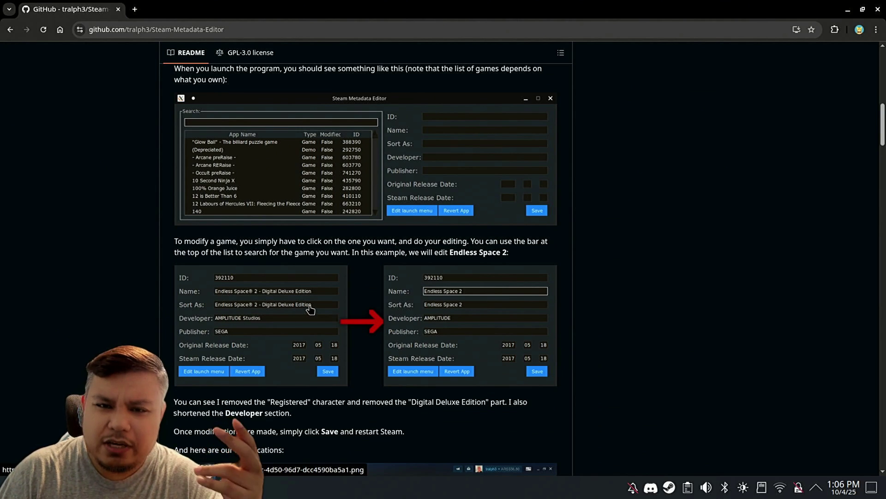
pyautogui.scroll(-6, 310, 309)
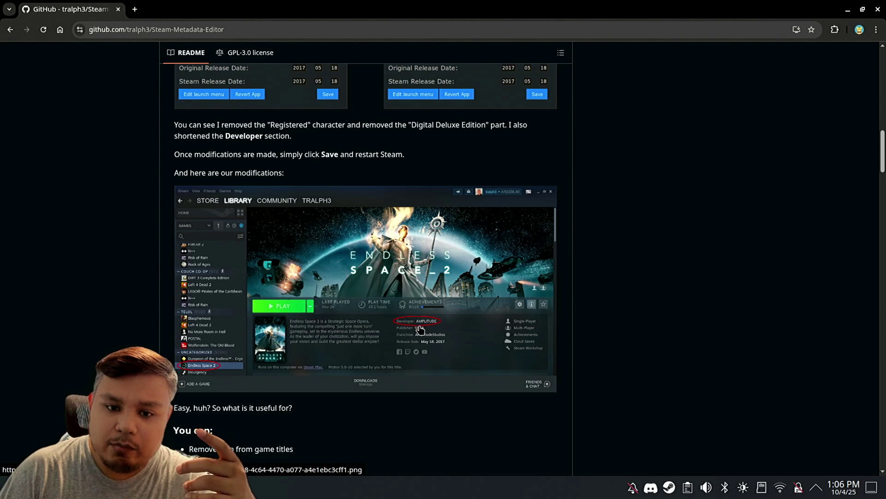
pyautogui.scroll(-5, 421, 330)
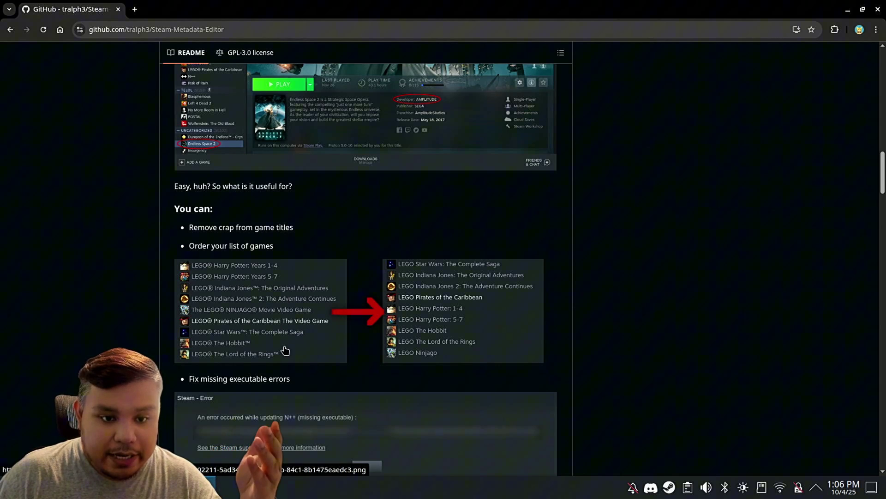
pyautogui.scroll(-4, 284, 346)
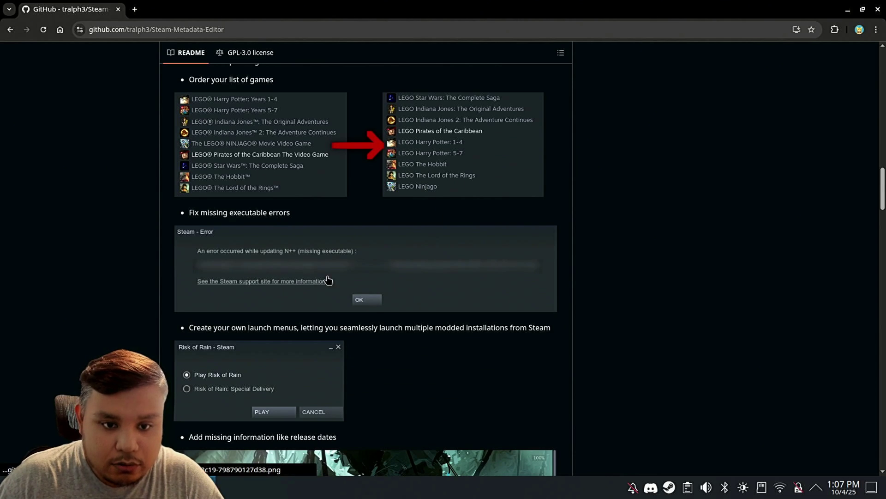
pyautogui.scroll(-3, 337, 269)
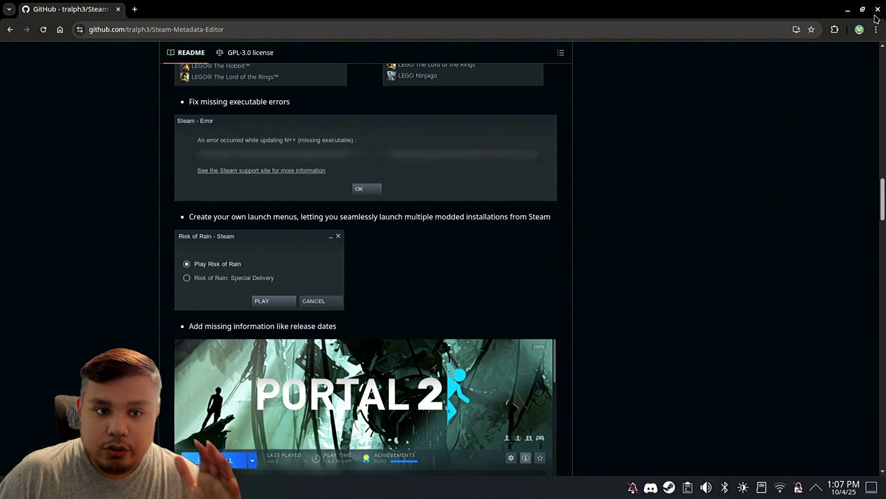
pyautogui.click(848, 10)
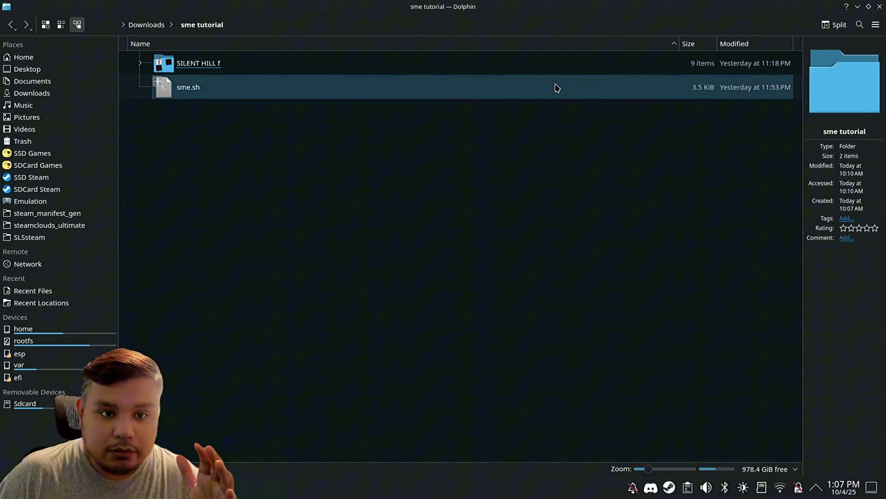
pyautogui.press('Return')
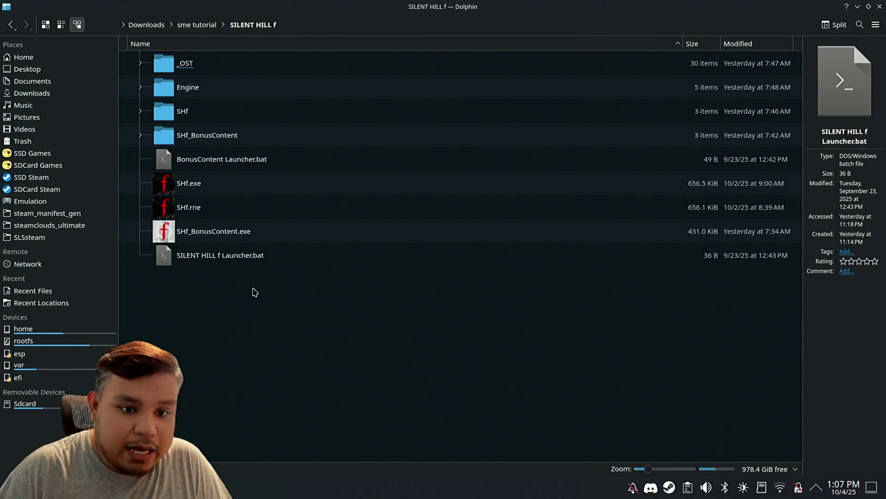
pyautogui.click(232, 265)
pyautogui.click(247, 164)
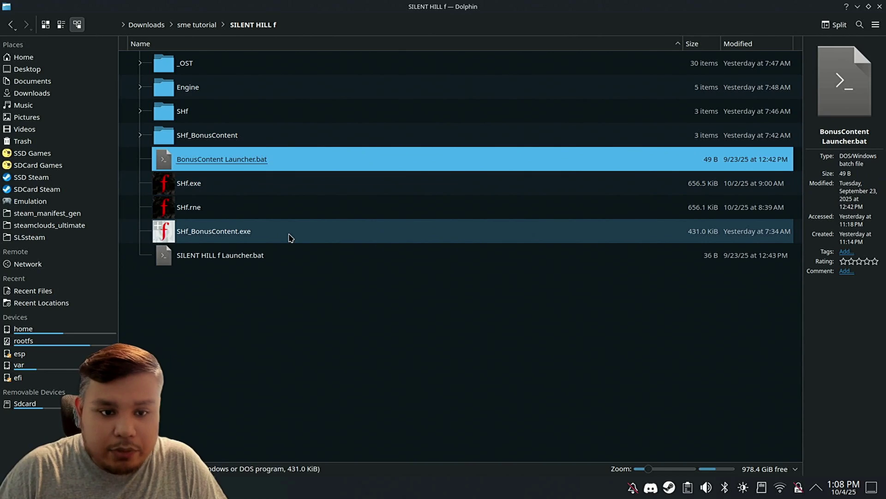
pyautogui.rightClick(259, 260)
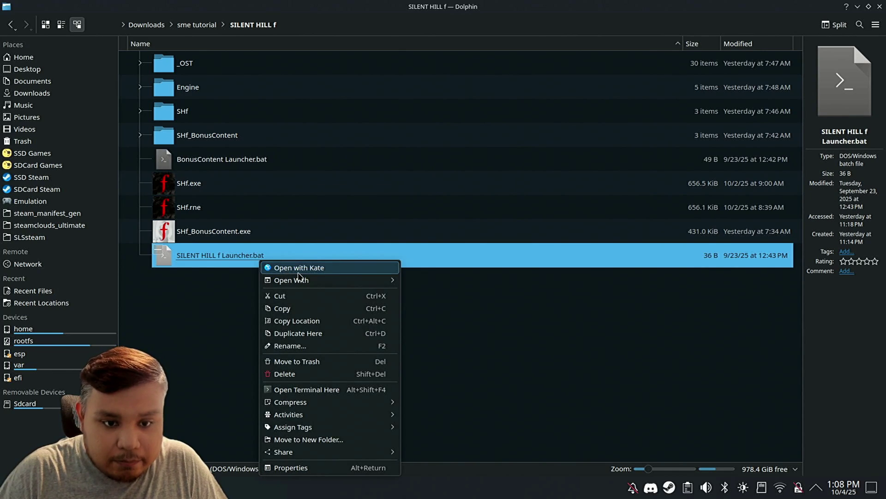
pyautogui.click(527, 387)
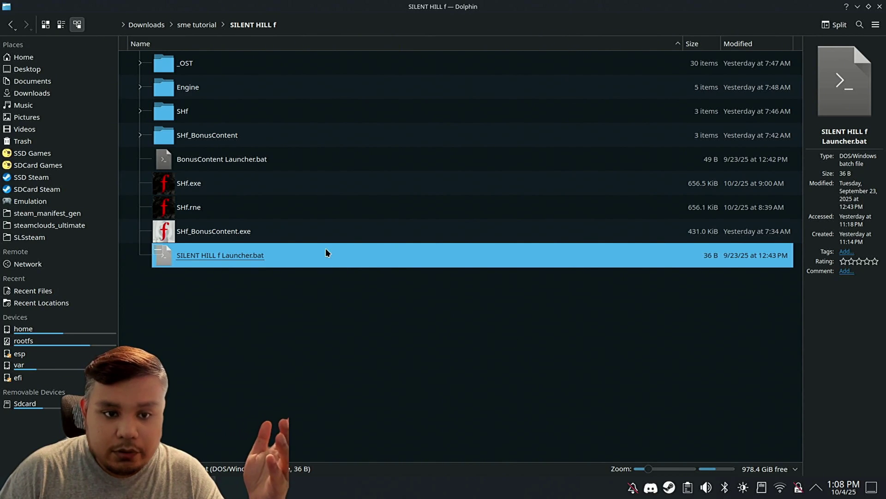
pyautogui.hotkey('alt', 'Left')
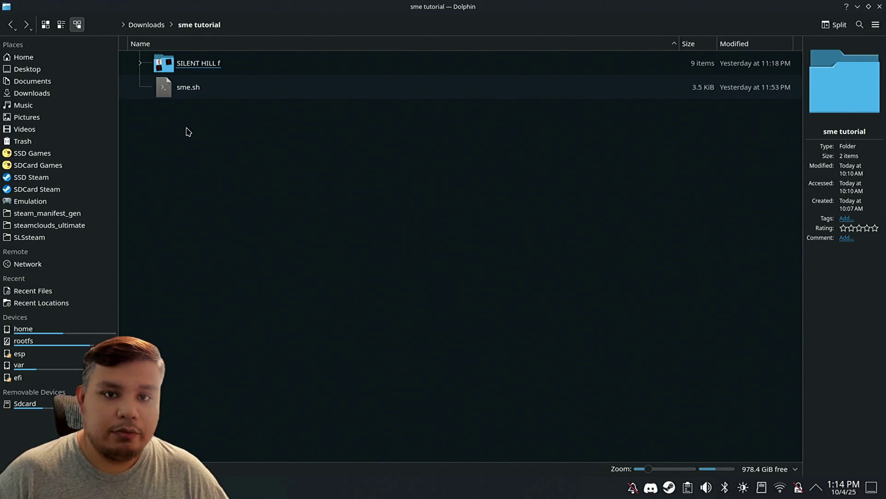
# Step: Open ~/.config/SLSsteam/config.yaml in Kate, keep it behind Dolphin, and bring up Steam
pyautogui.click(26, 58)
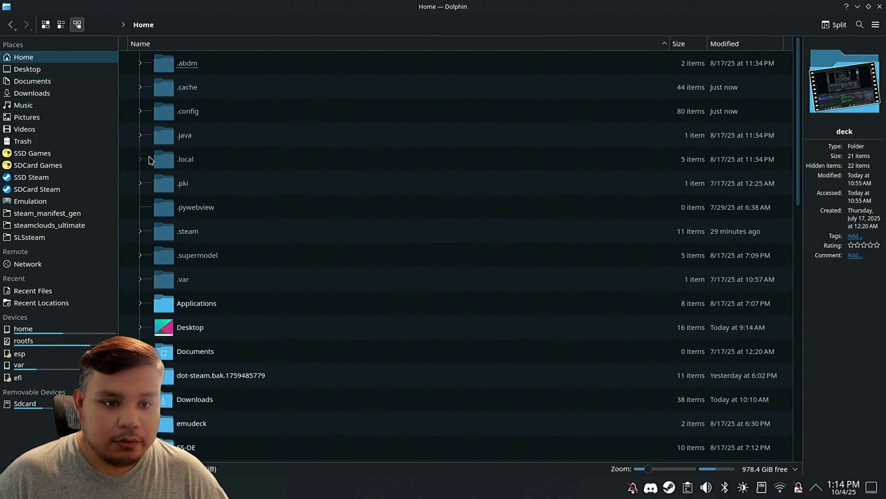
pyautogui.doubleClick(193, 111)
pyautogui.scroll(-10, 233, 182)
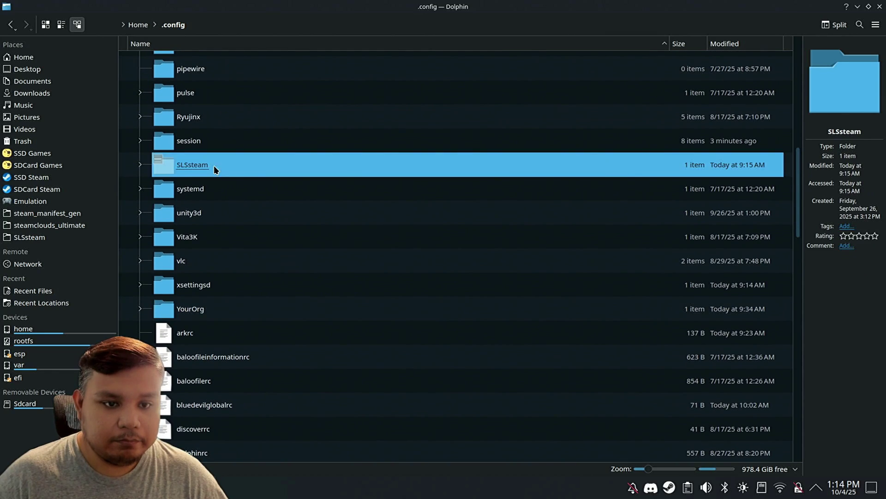
pyautogui.doubleClick(215, 165)
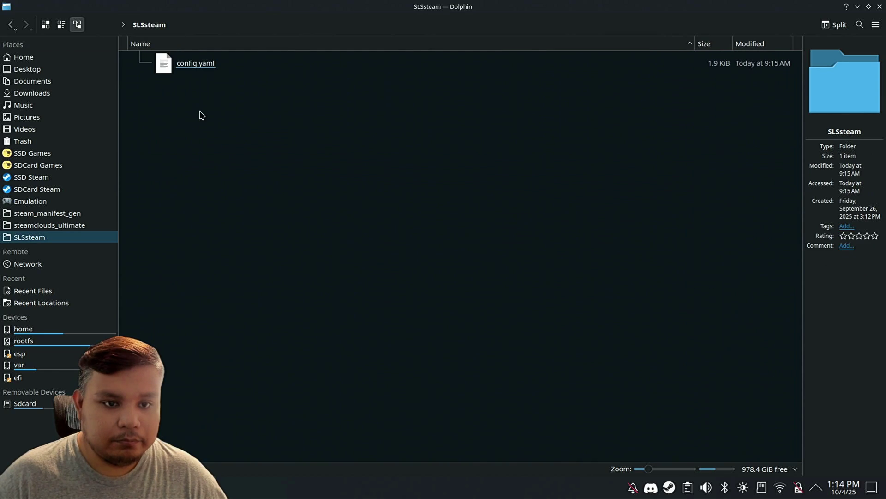
pyautogui.doubleClick(200, 65)
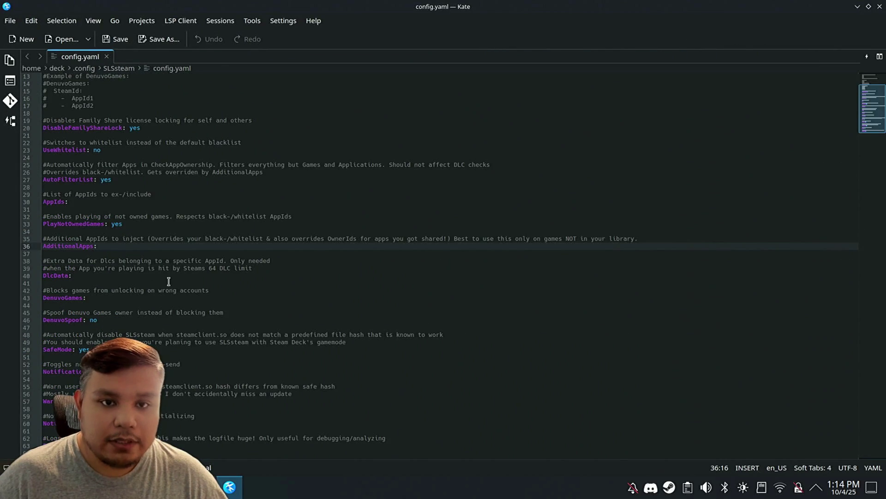
pyautogui.click(240, 494)
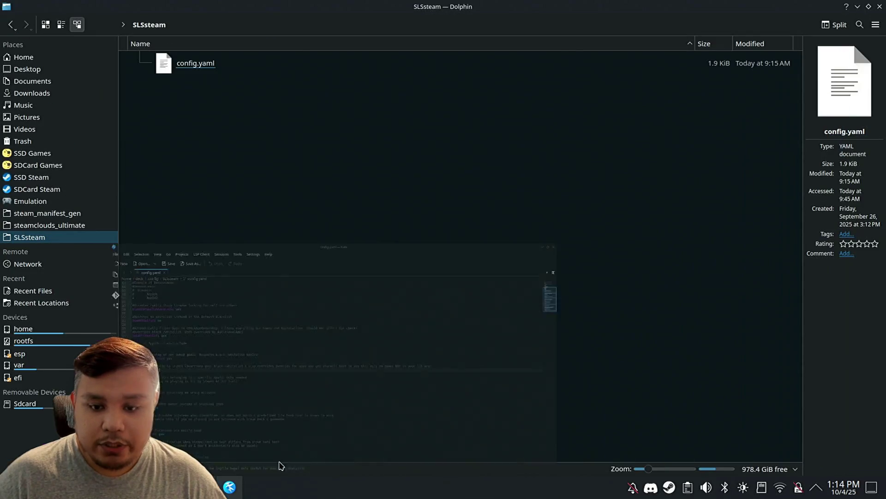
pyautogui.click(669, 487)
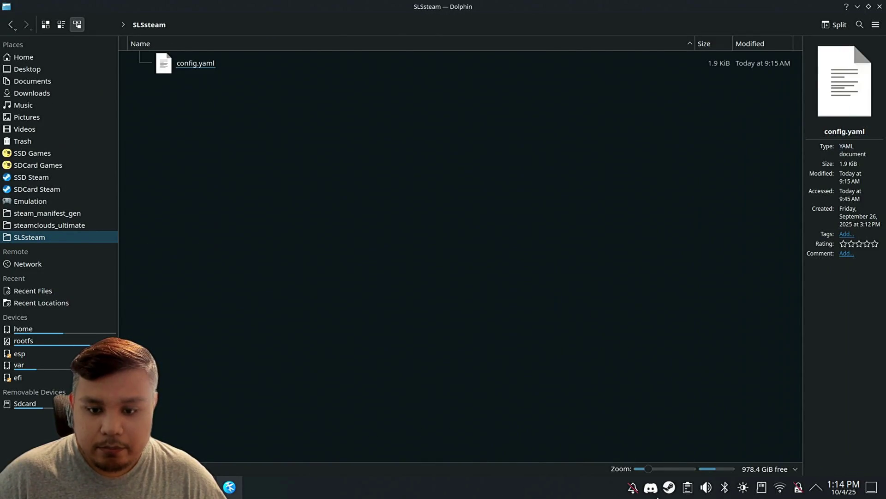
# Step: Search the Steam store for 'silent hill f' to find its app ID 2947440
pyautogui.click(607, 54)
pyautogui.write('silent hill f')
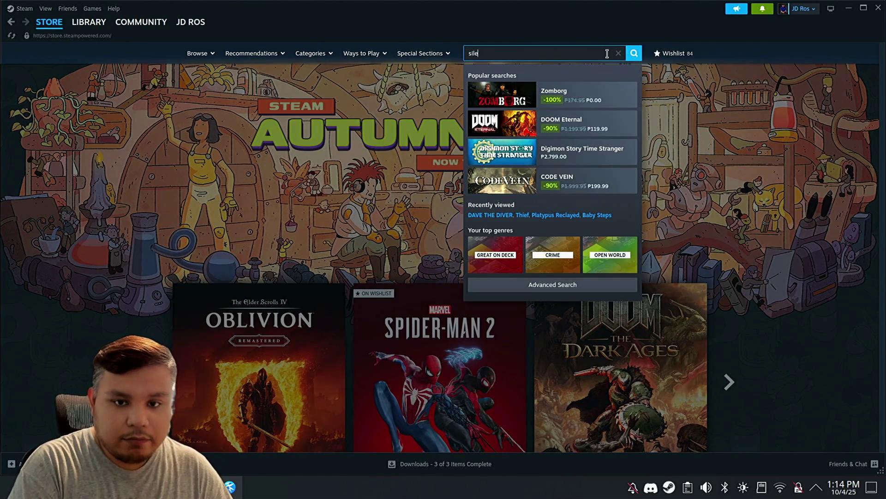
pyautogui.press('Return')
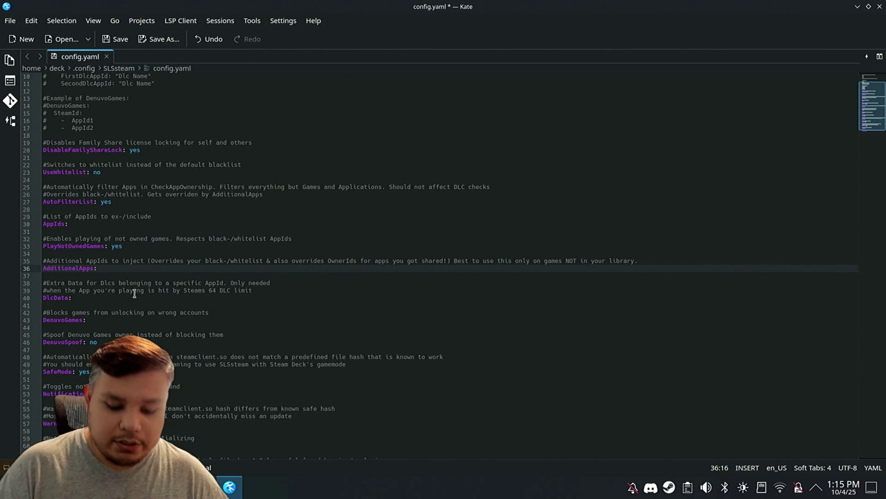
# Step: Add '- 2947440' under AdditionalApps in config.yaml, save it, and close Kate
pyautogui.press('Return')
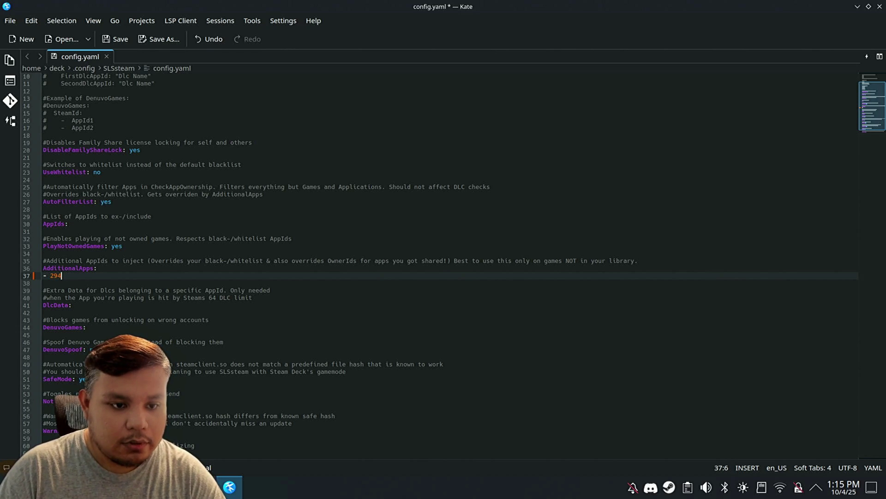
pyautogui.write('- 2947440')
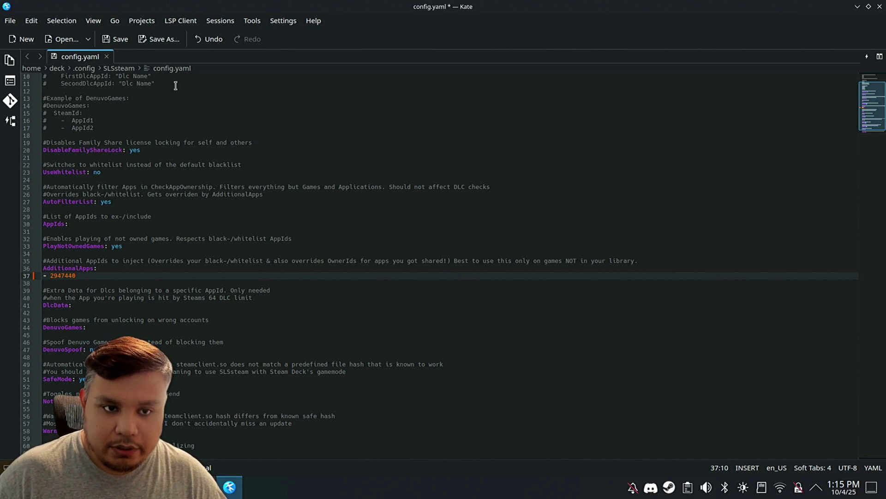
pyautogui.click(116, 40)
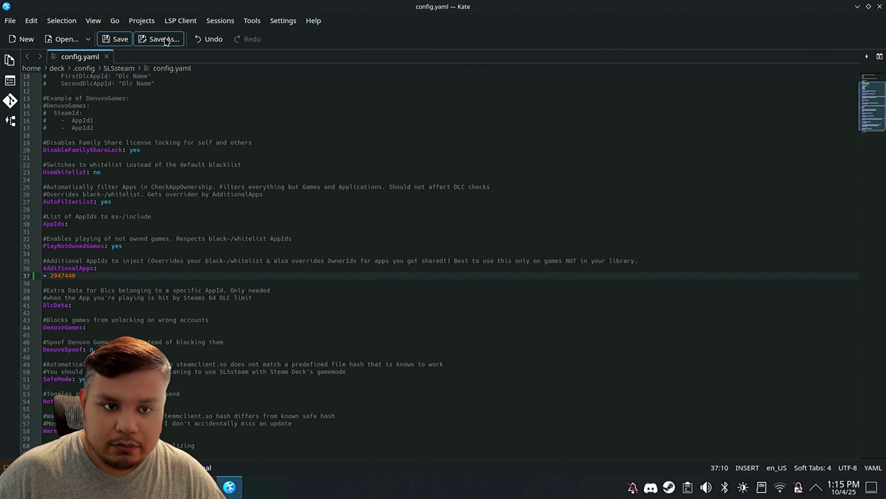
pyautogui.click(880, 7)
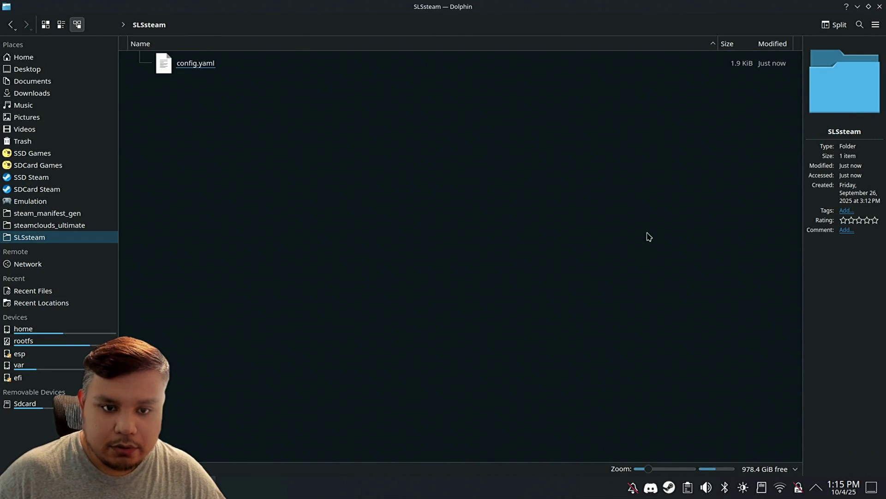
# Step: Install SILENT HILL f to the Internal Drive from Steam and open its options menu
pyautogui.rightClick(670, 487)
pyautogui.click(683, 402)
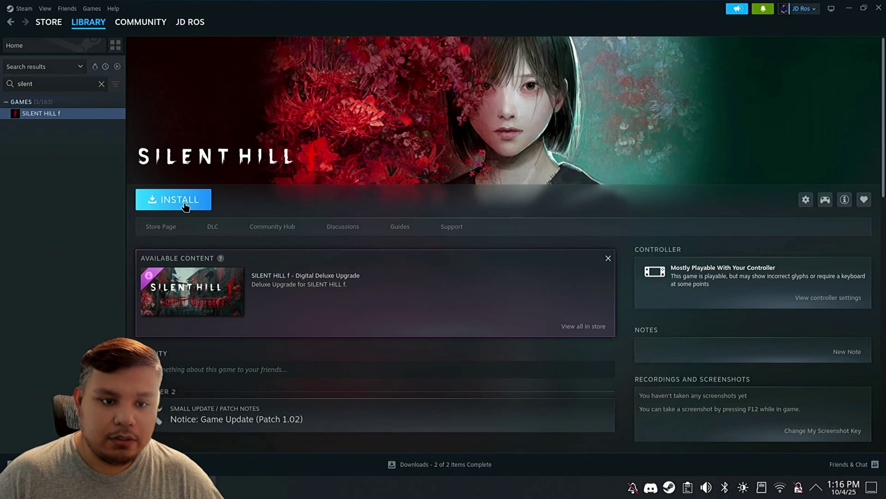
pyautogui.click(184, 206)
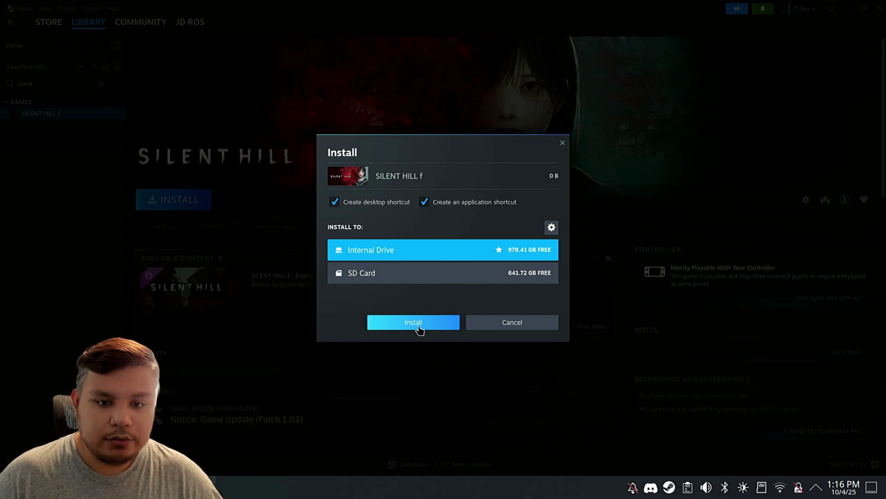
pyautogui.click(391, 276)
pyautogui.click(389, 250)
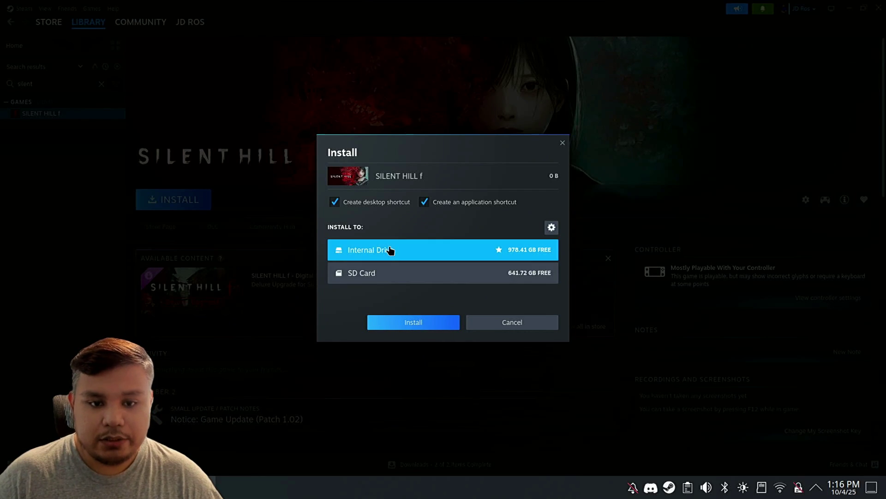
pyautogui.click(399, 319)
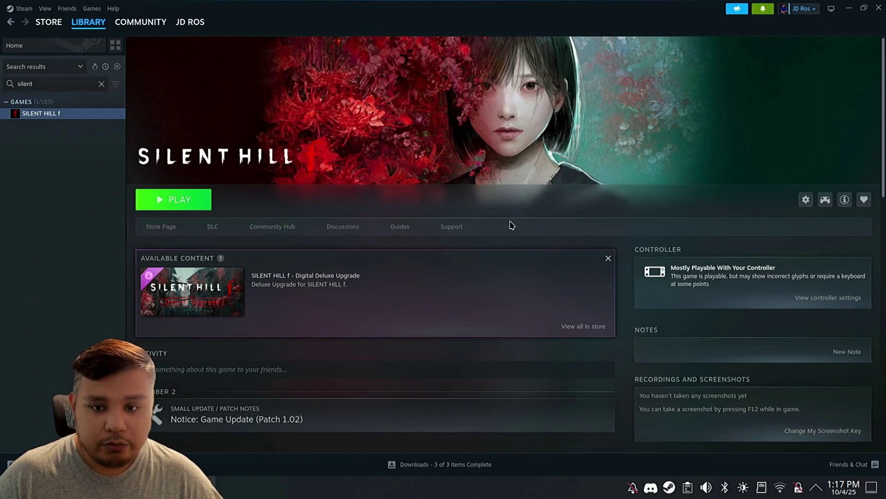
pyautogui.click(808, 200)
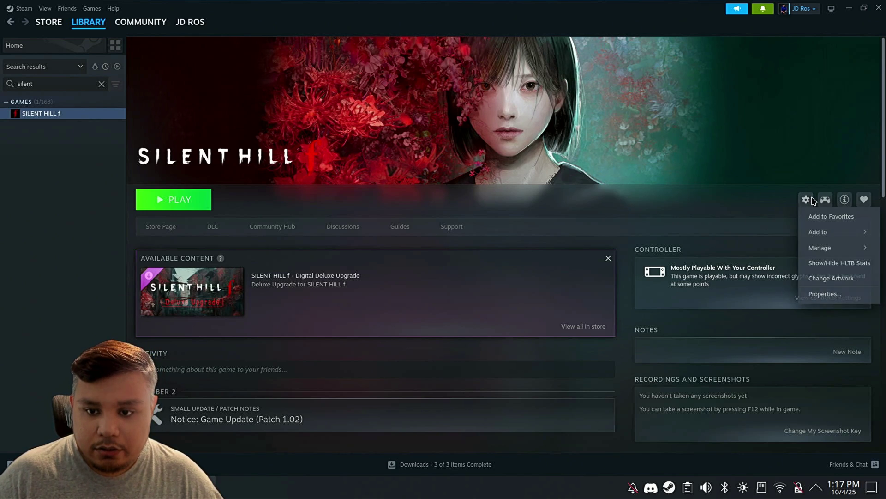
# Step: Browse the game's local install folder and open the downloaded SILENT HILL f folder
pyautogui.moveTo(827, 247)
pyautogui.click(766, 280)
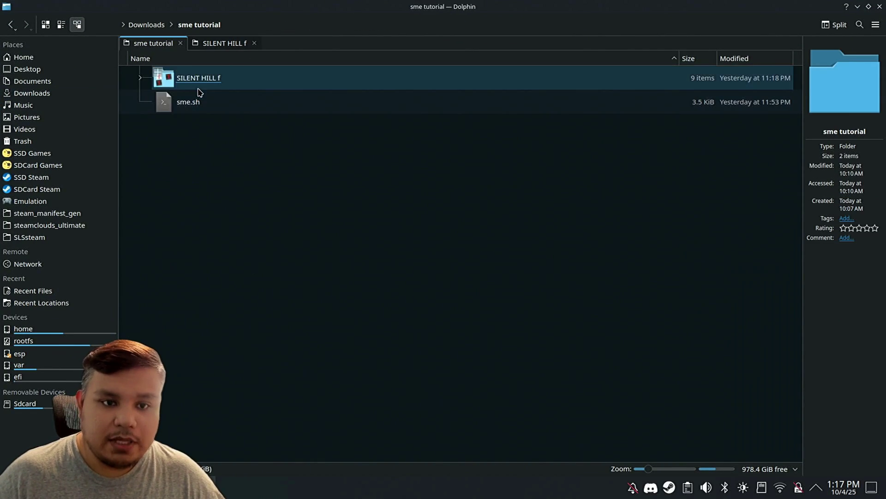
pyautogui.click(199, 81)
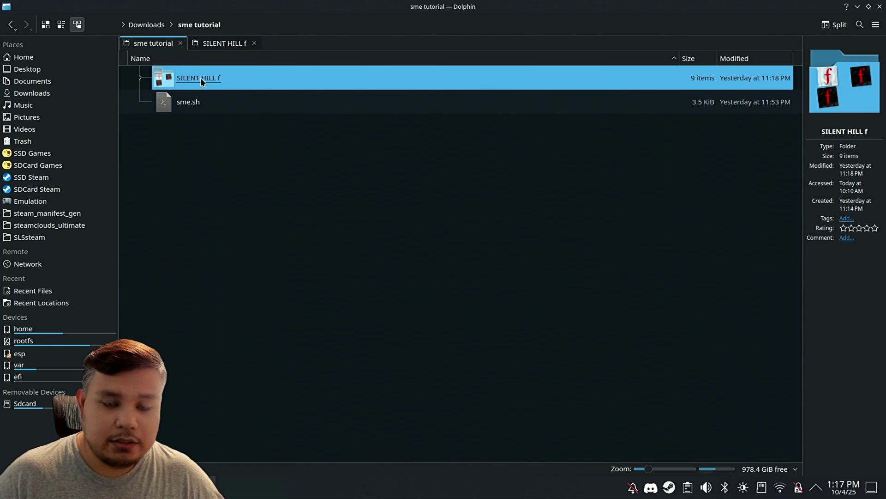
pyautogui.doubleClick(200, 77)
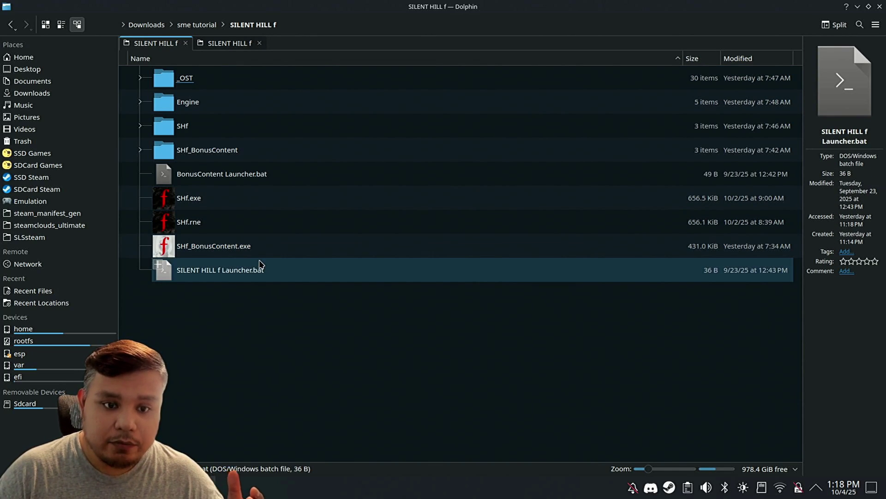
# Step: Copy all nine downloaded game items into Steam's empty SILENT HILL f install folder
pyautogui.click(257, 270)
pyautogui.click(272, 297)
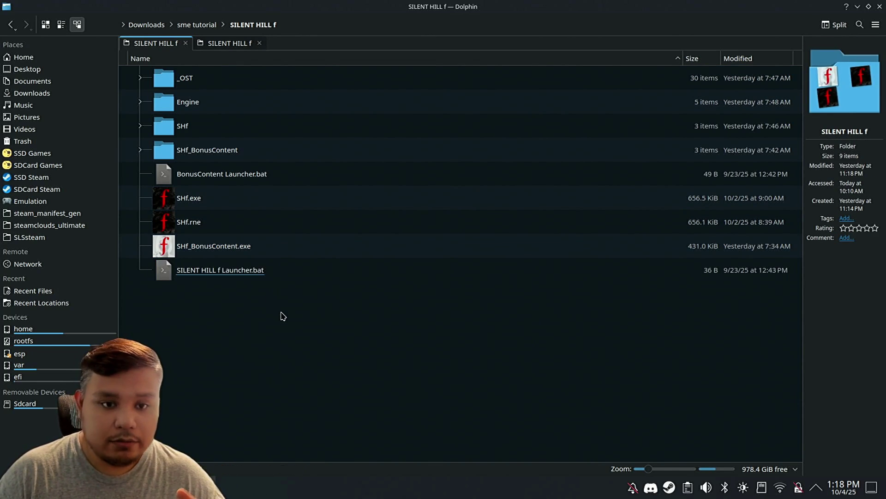
pyautogui.moveTo(283, 316); pyautogui.dragTo(192, 69)
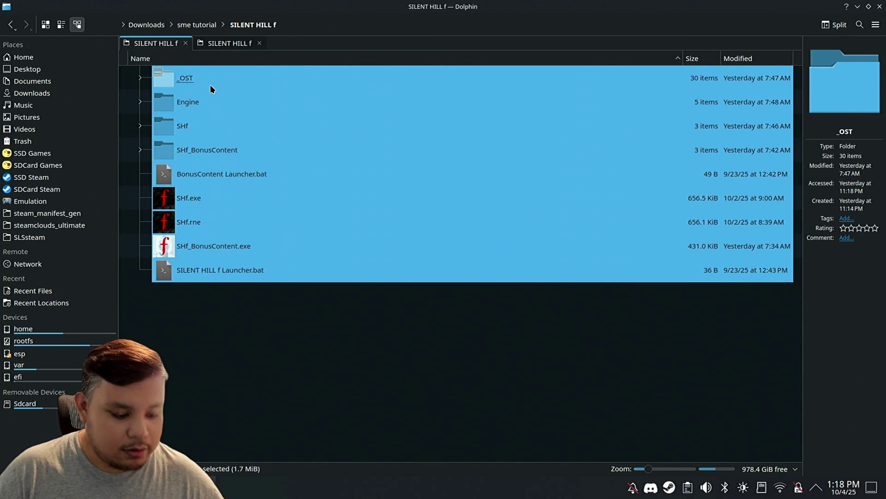
pyautogui.click(220, 44)
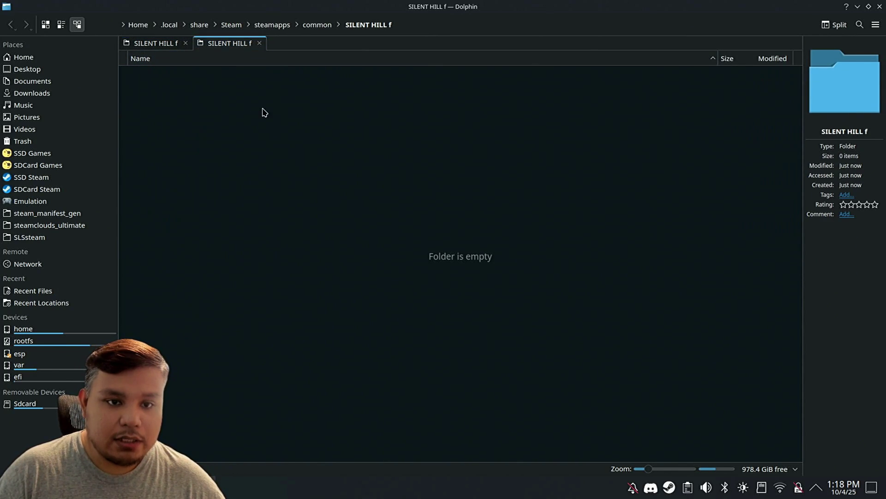
pyautogui.hotkey('ctrl', 'v')
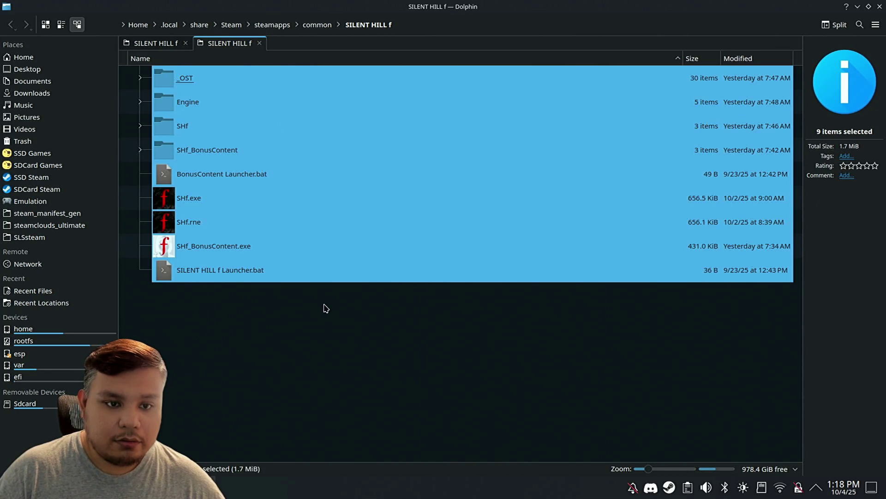
pyautogui.click(326, 308)
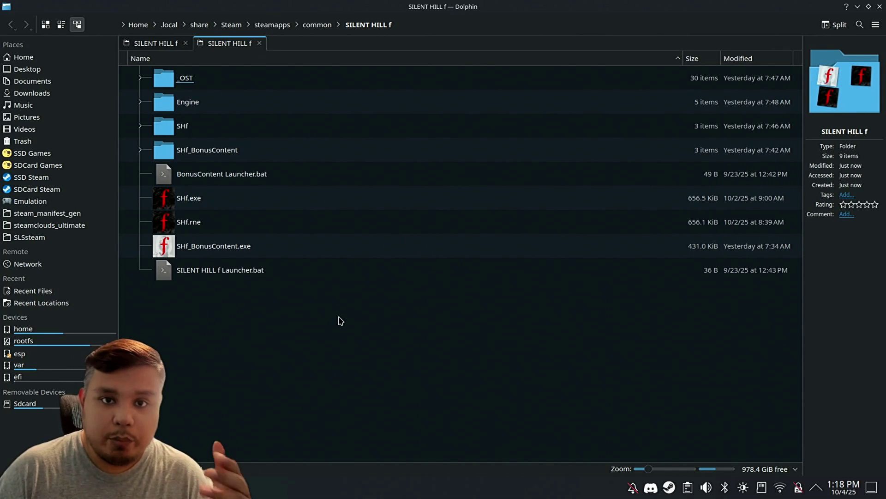
pyautogui.hotkey('alt', 'Tab')
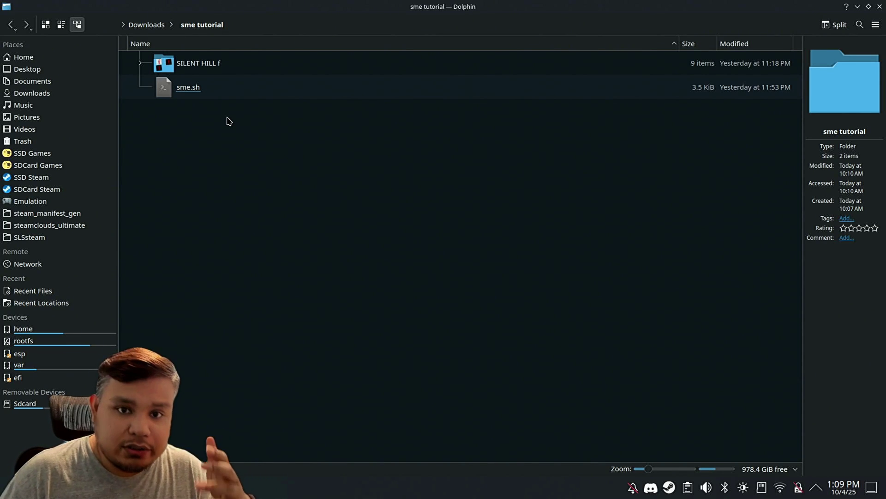
# Step: Open a Konsole terminal in the sme tutorial folder containing sme.sh
pyautogui.click(187, 96)
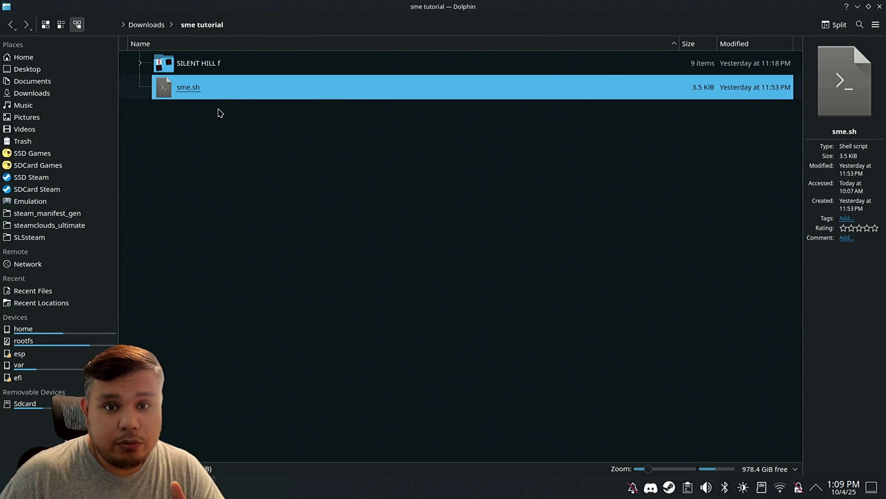
pyautogui.click(220, 112)
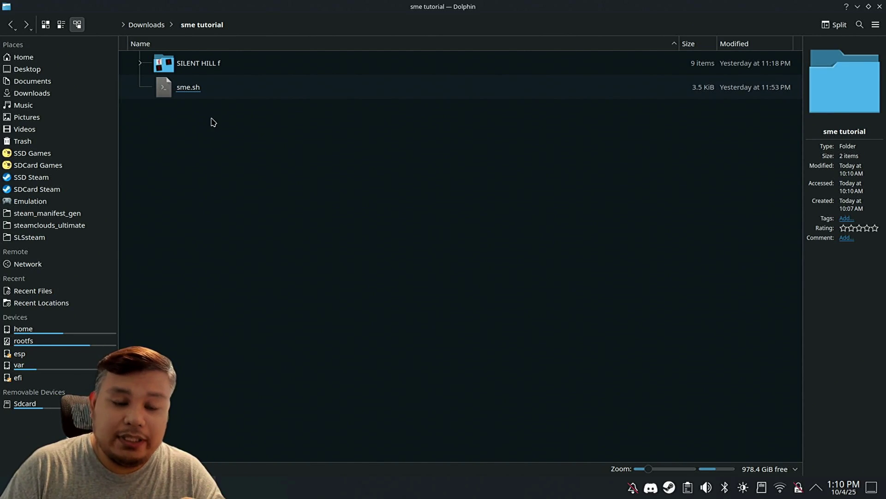
pyautogui.click(193, 96)
pyautogui.rightClick(218, 135)
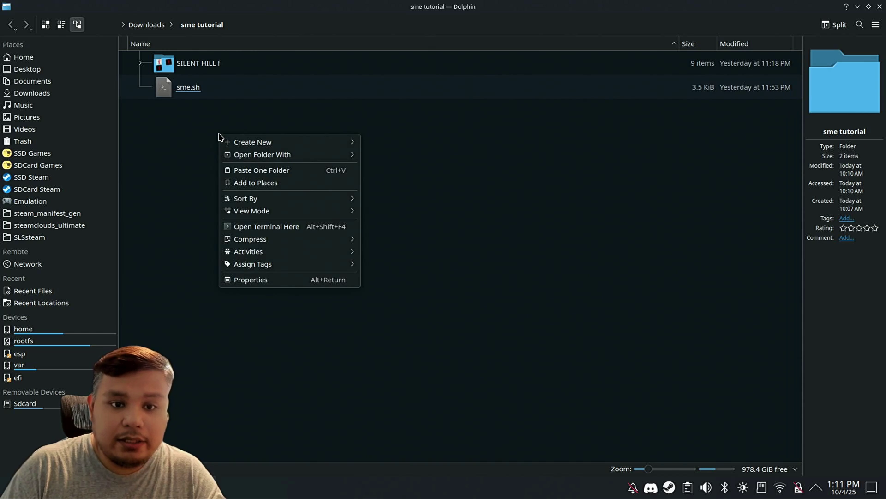
pyautogui.click(271, 229)
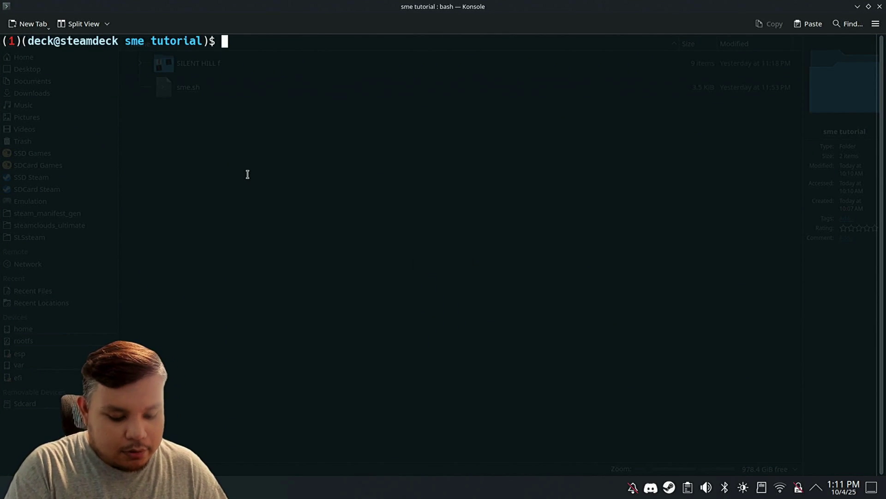
# Step: Make sme.sh executable with chmod +x and type ./sme.sh
pyautogui.write('chmod +')
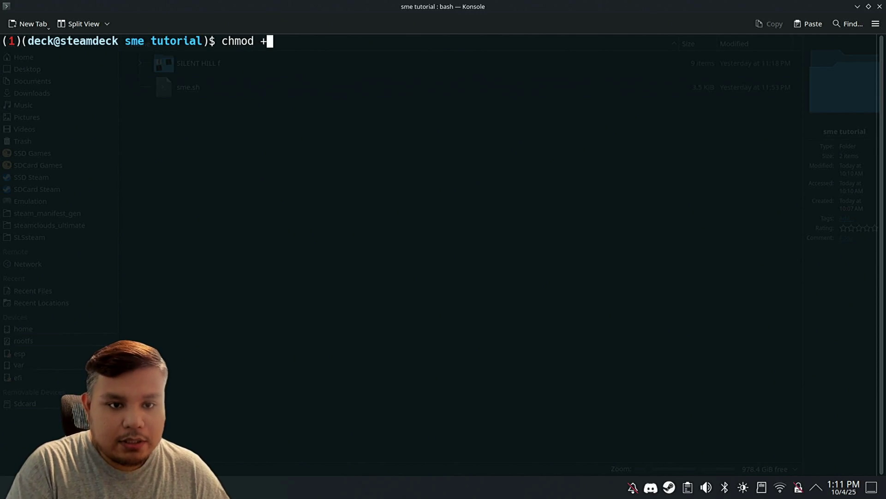
pyautogui.write('x sm')
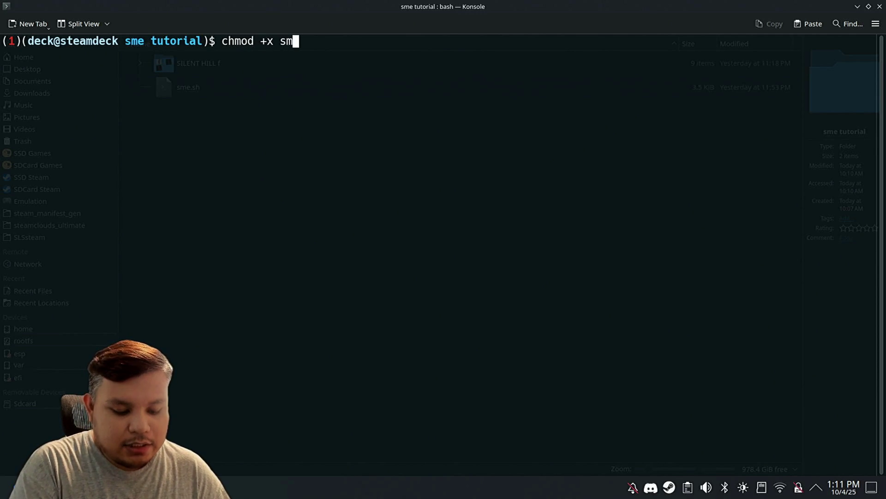
pyautogui.write('e.sh')
pyautogui.press('Return')
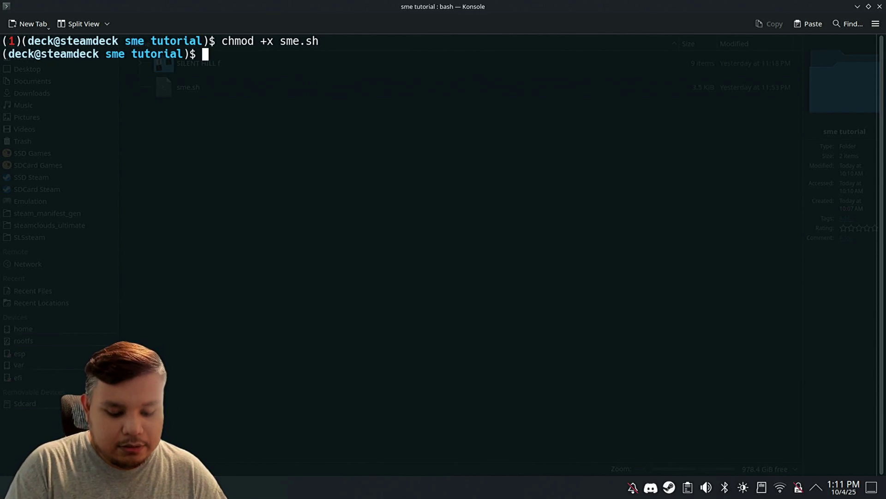
pyautogui.write('./sme.sh')
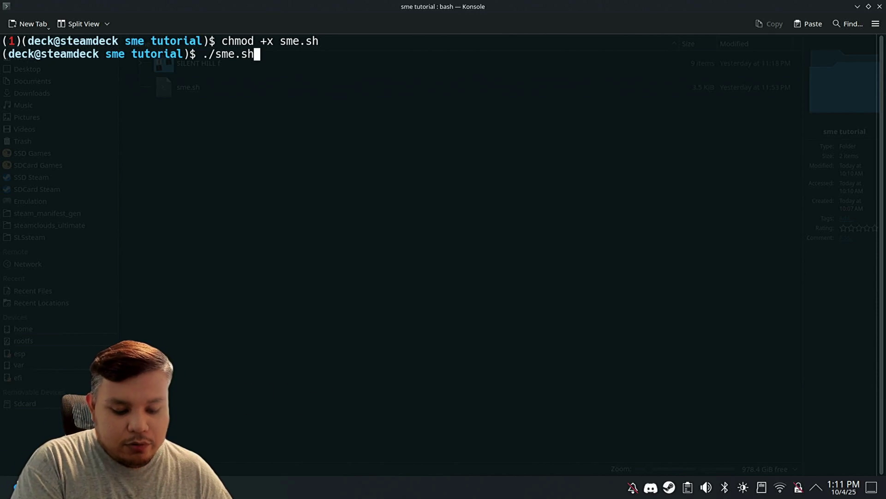
# Step: Try out and erase the uninstall, reinstall and purge script arguments
pyautogui.write('uninstal;l')
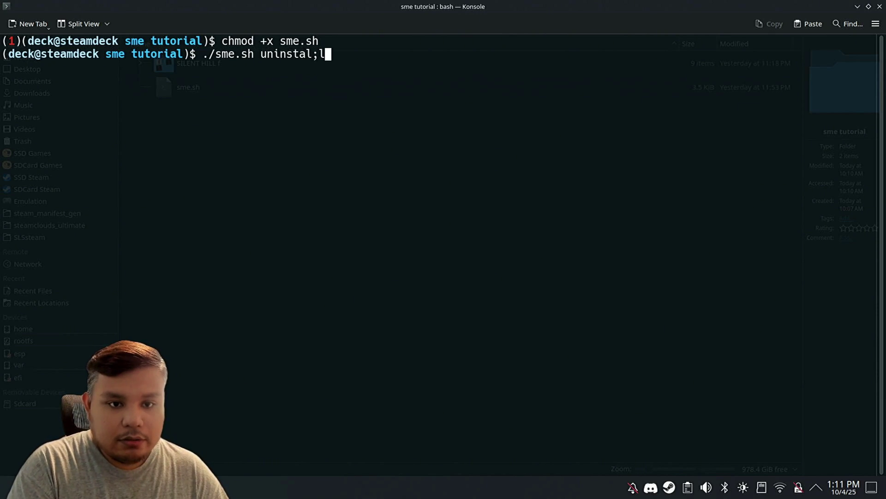
pyautogui.press('BackSpace')
pyautogui.press('BackSpace')
pyautogui.write('l')
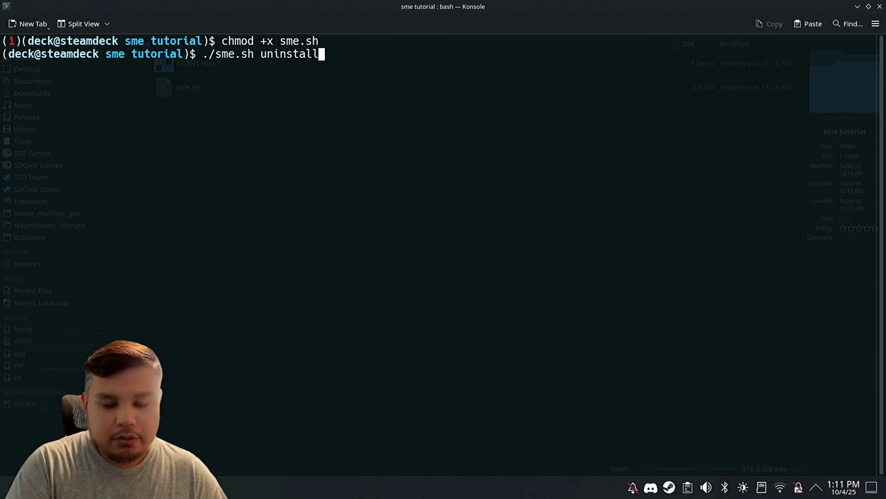
pyautogui.press('BackSpace')
pyautogui.press('BackSpace')
pyautogui.press('BackSpace')
pyautogui.press('BackSpace')
pyautogui.press('BackSpace')
pyautogui.press('BackSpace')
pyautogui.press('BackSpace')
pyautogui.press('BackSpace')
pyautogui.press('BackSpace')
pyautogui.write('rei')
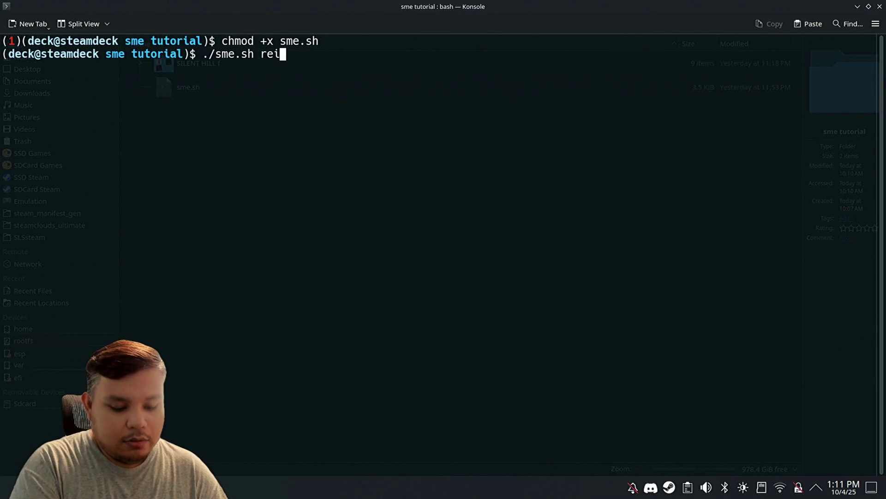
pyautogui.write('nstall')
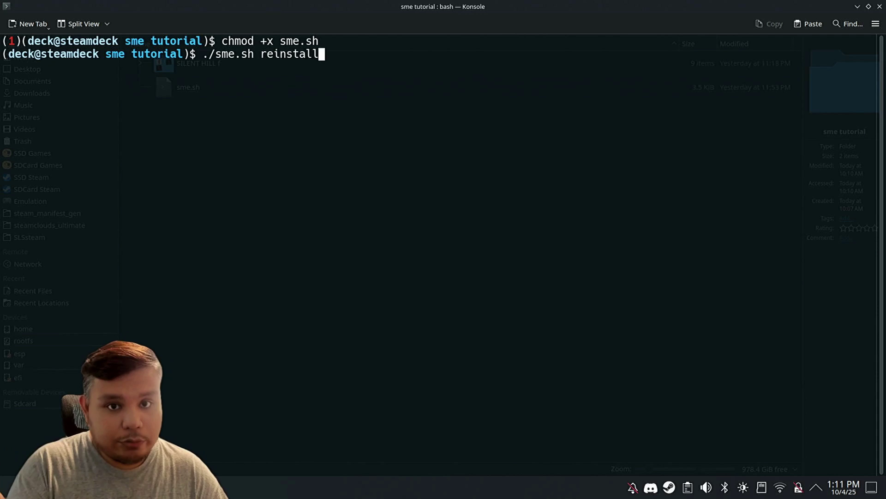
pyautogui.press('BackSpace')
pyautogui.press('BackSpace')
pyautogui.press('BackSpace')
pyautogui.press('BackSpace')
pyautogui.press('BackSpace')
pyautogui.press('BackSpace')
pyautogui.press('BackSpace')
pyautogui.press('BackSpace')
pyautogui.press('BackSpace')
pyautogui.write('p')
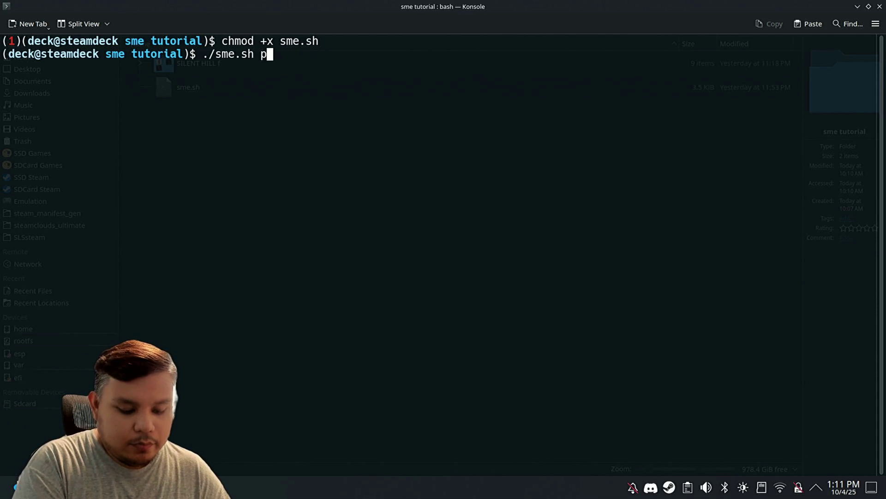
pyautogui.write('urge')
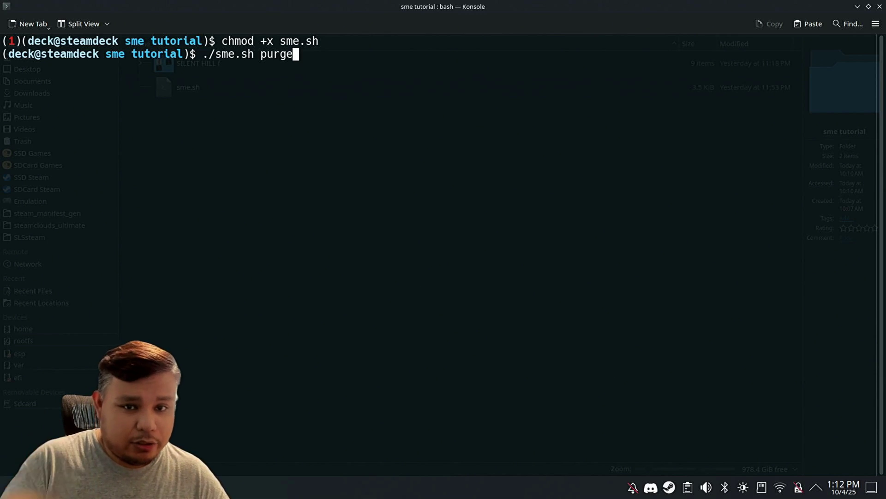
pyautogui.press('BackSpace')
pyautogui.press('BackSpace')
pyautogui.press('BackSpace')
pyautogui.press('BackSpace')
pyautogui.press('BackSpace')
pyautogui.press('BackSpace')
pyautogui.press('BackSpace')
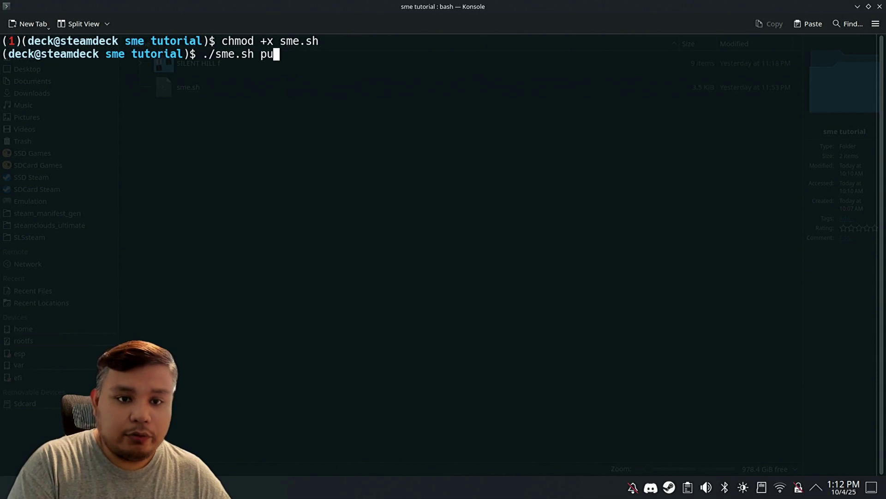
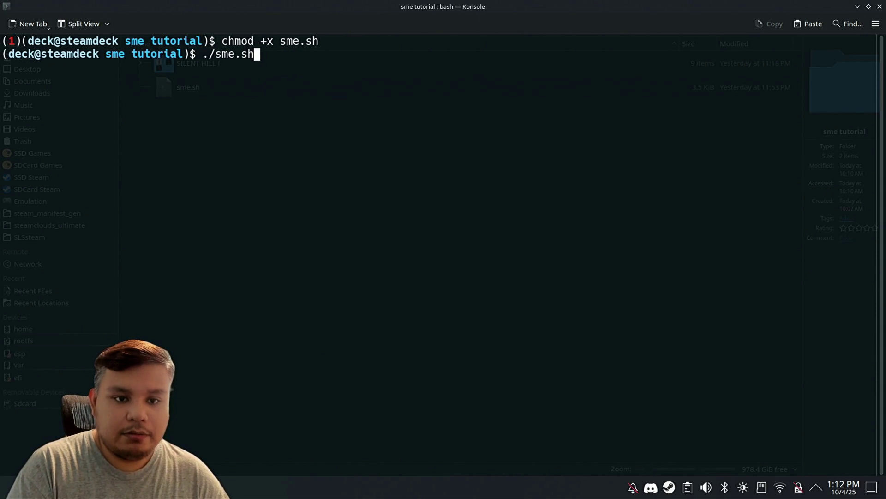
# Step: Run ./sme.sh and enter the sudo password to install steam-metadata-editor-git
pyautogui.press('Return')
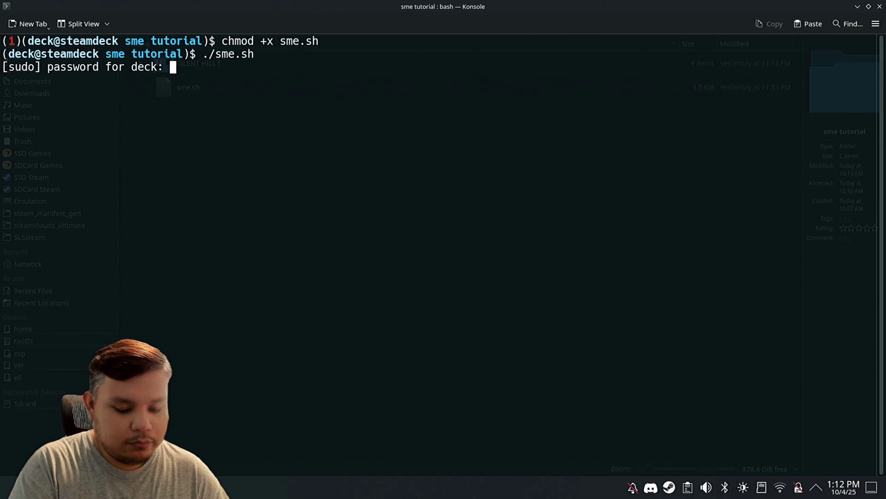
pyautogui.press('Return')
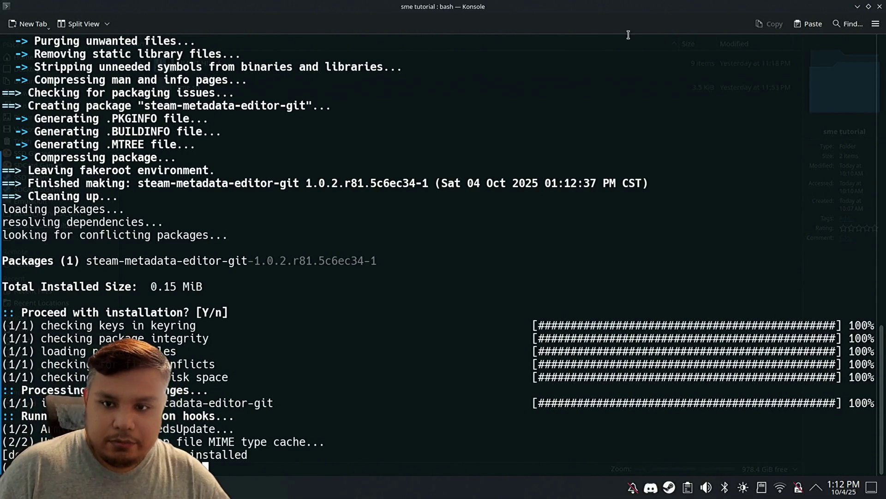
# Step: Close Konsole and start Steam Metadata Editor from the application launcher
pyautogui.click(879, 7)
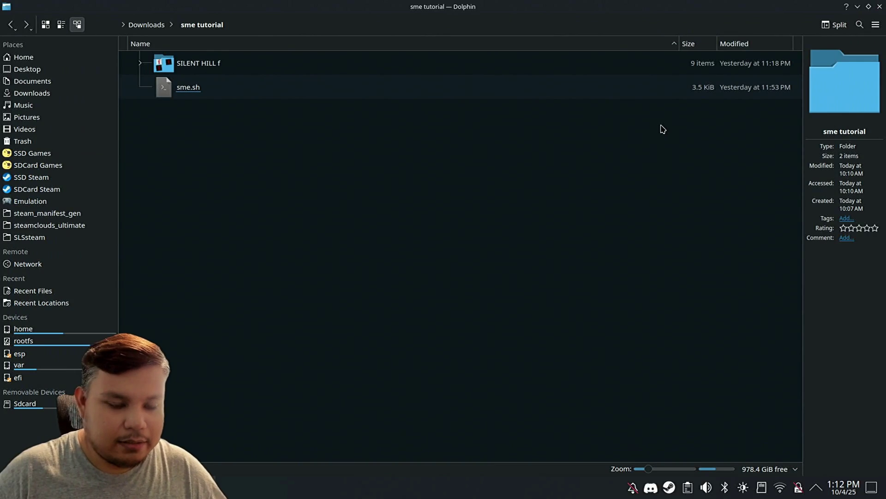
pyautogui.press('super')
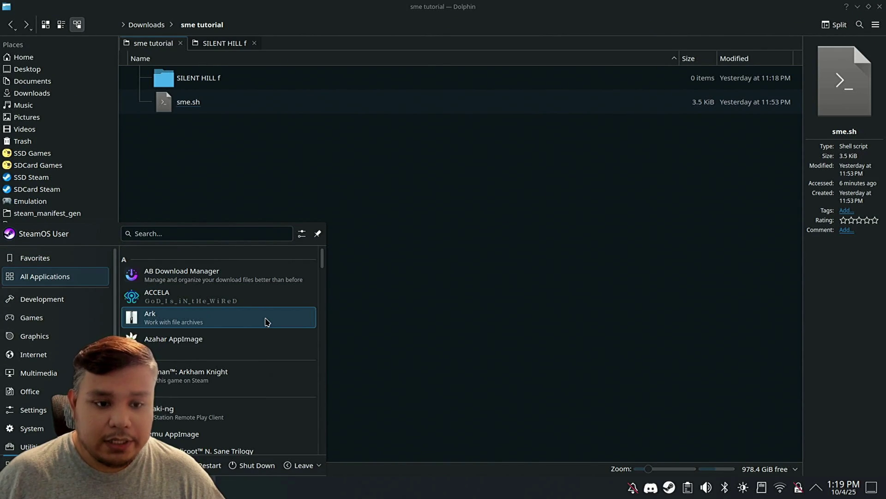
pyautogui.scroll(-20, 266, 322)
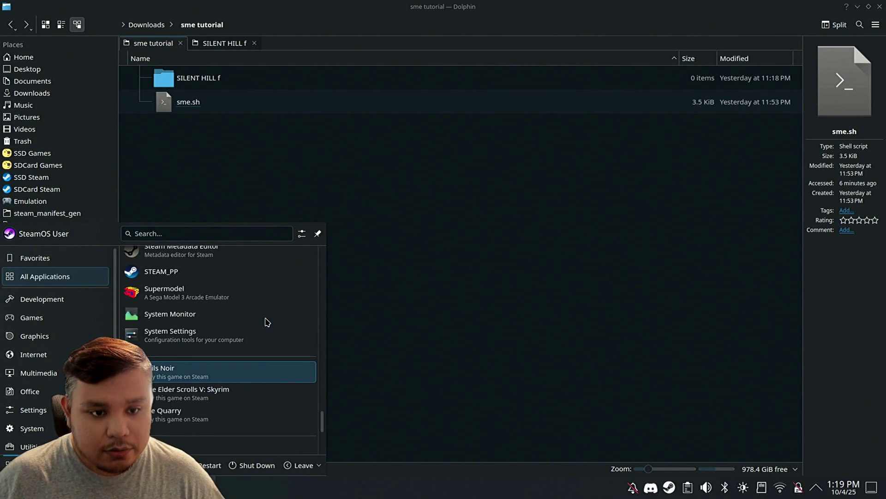
pyautogui.scroll(1, 259, 314)
pyautogui.click(185, 281)
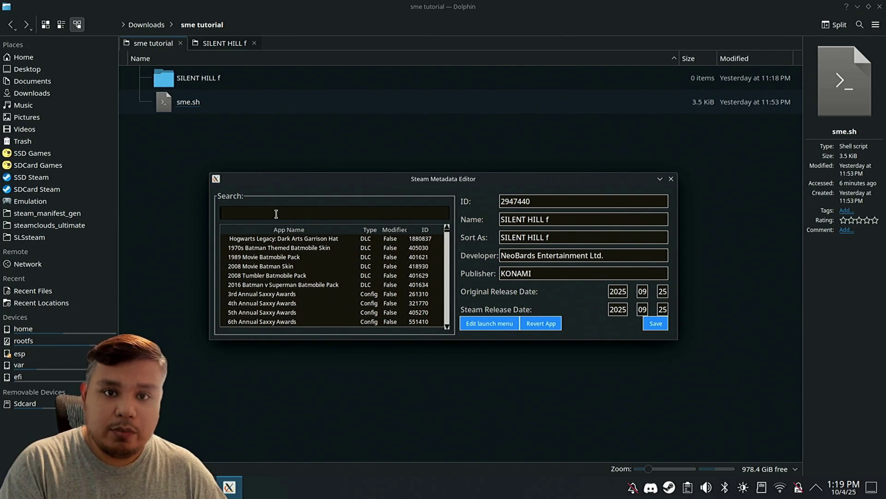
# Step: Search 'silent', select SILENT HILL f, and open its launch menu entries
pyautogui.click(276, 214)
pyautogui.write('silent')
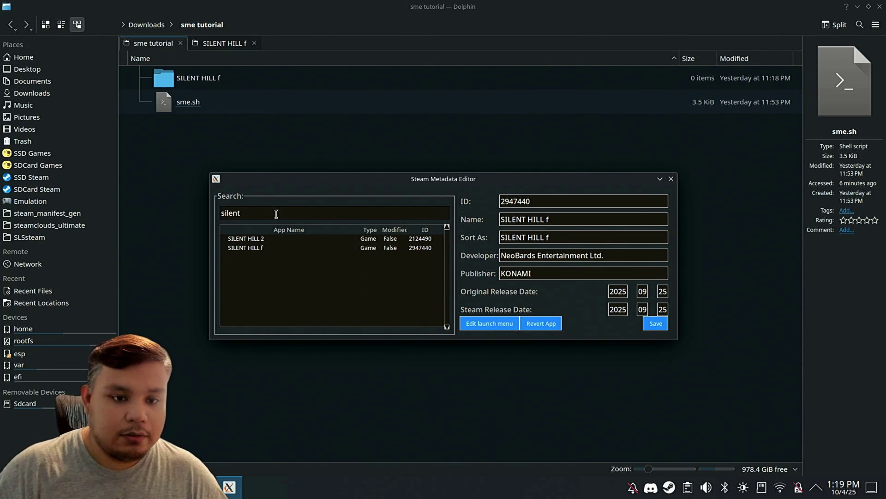
pyautogui.click(267, 250)
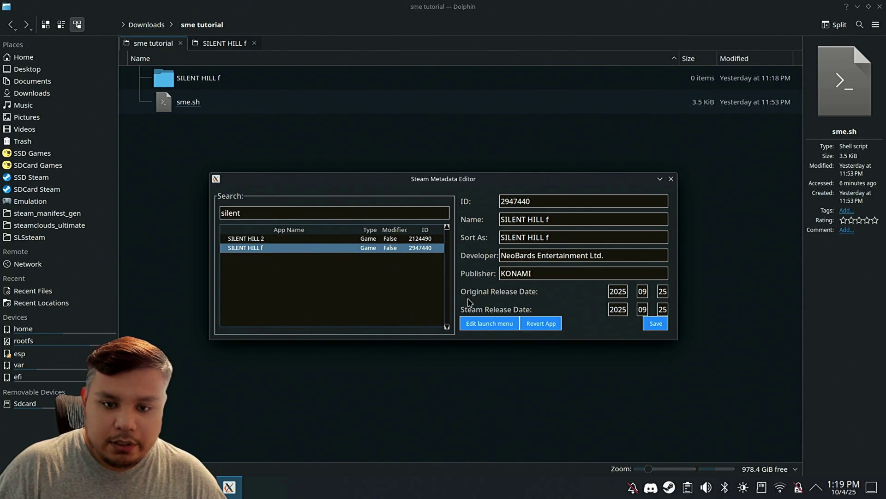
pyautogui.click(485, 326)
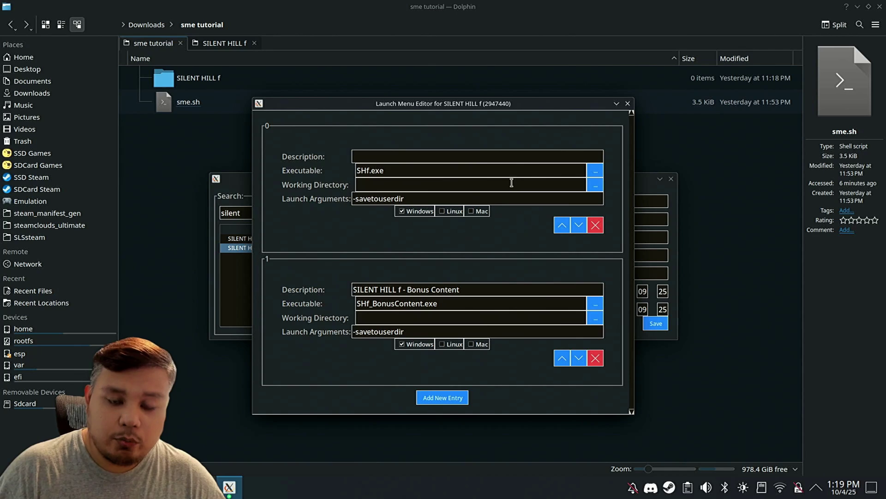
# Step: Set entry 0's executable to steamapps/common/SILENT HILL f/SILENT HILL f Launcher.bat
pyautogui.click(595, 171)
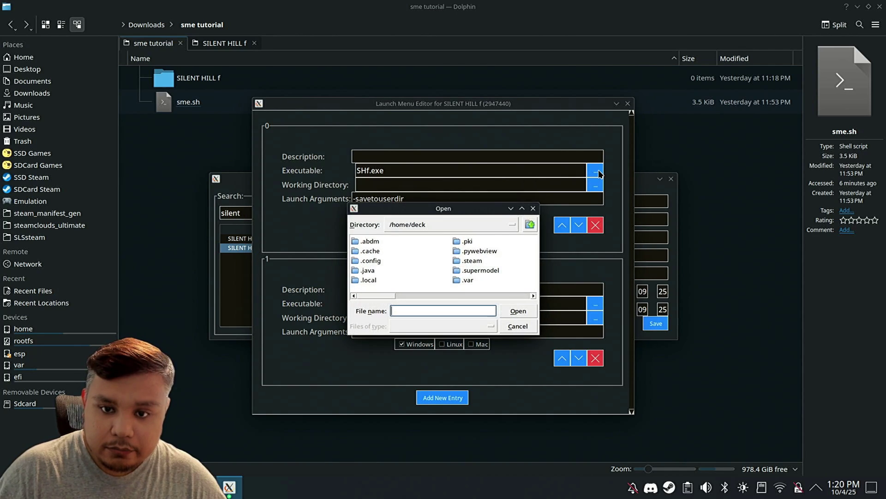
pyautogui.doubleClick(470, 259)
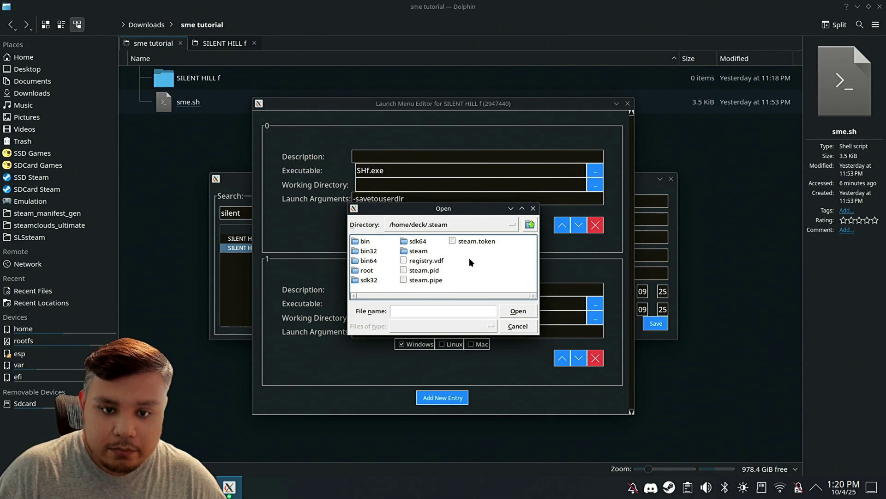
pyautogui.doubleClick(416, 251)
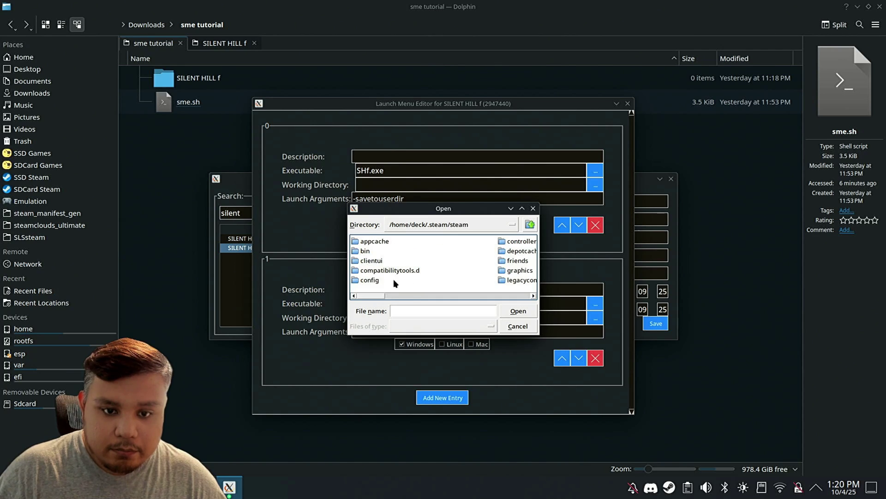
pyautogui.moveTo(372, 297); pyautogui.dragTo(421, 289)
pyautogui.doubleClick(435, 260)
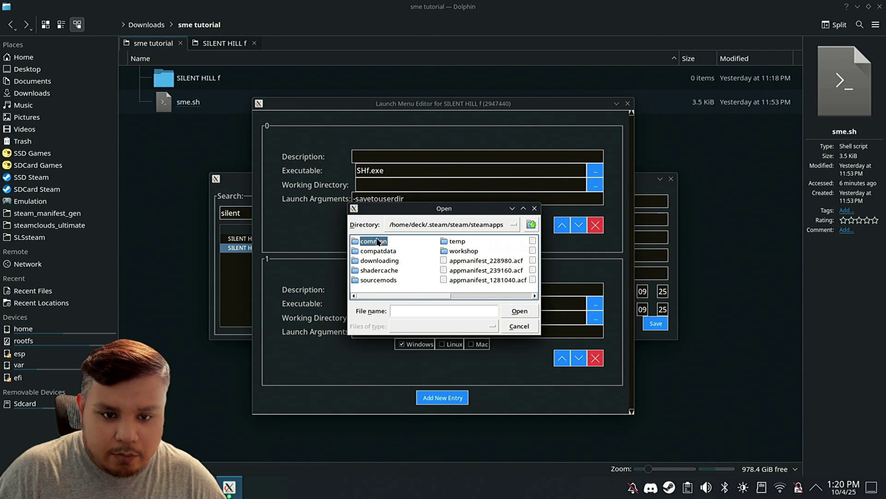
pyautogui.doubleClick(377, 239)
pyautogui.doubleClick(386, 280)
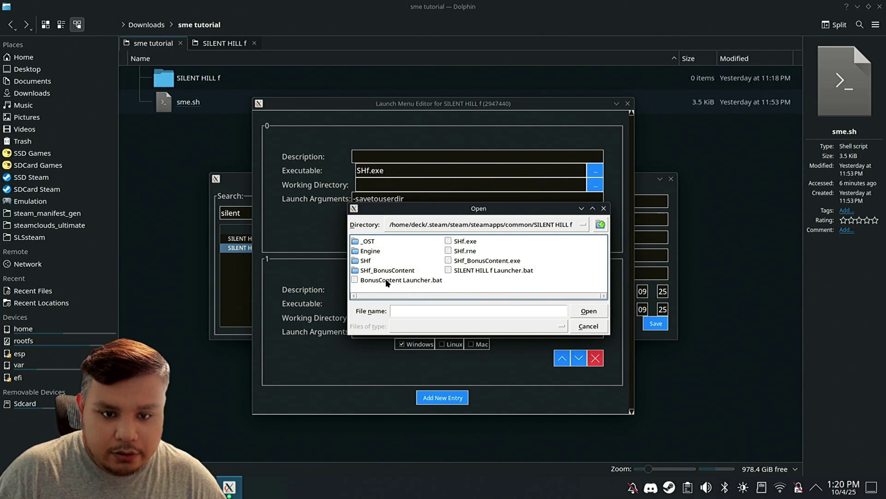
pyautogui.click(461, 268)
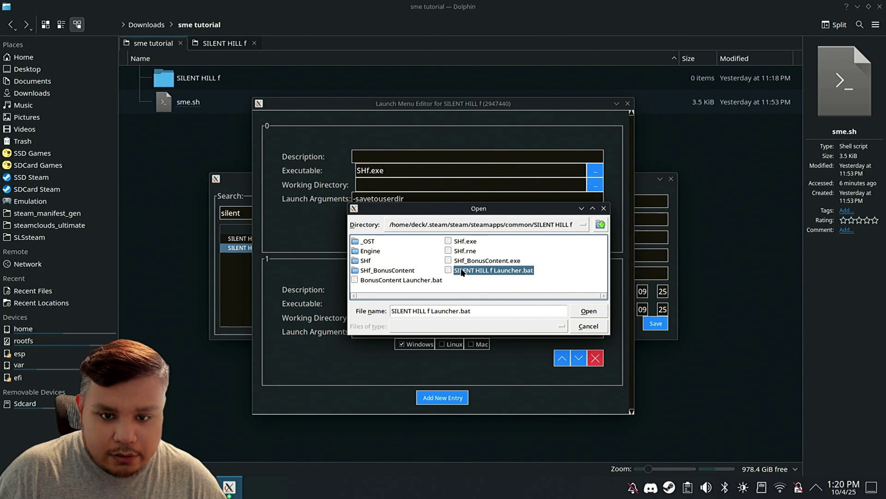
pyautogui.click(589, 311)
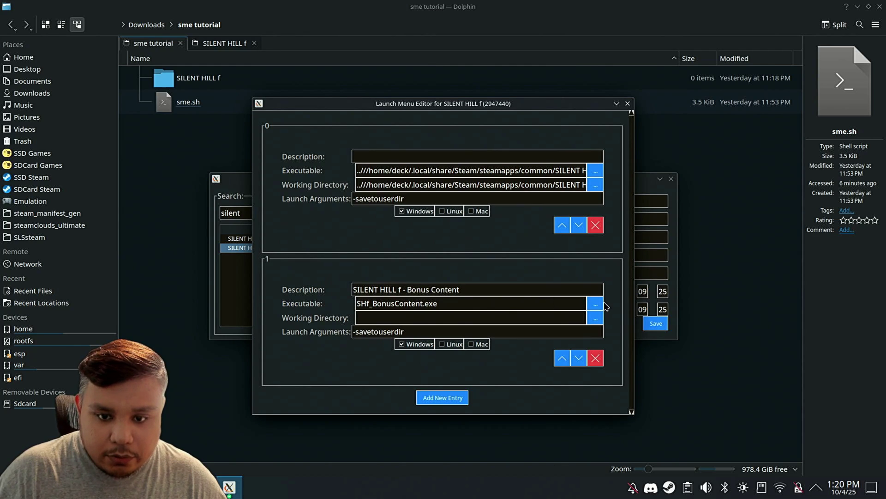
# Step: Set entry 1's executable to BonusContent Launcher.bat in the SILENT HILL f folder
pyautogui.click(602, 304)
pyautogui.doubleClick(472, 262)
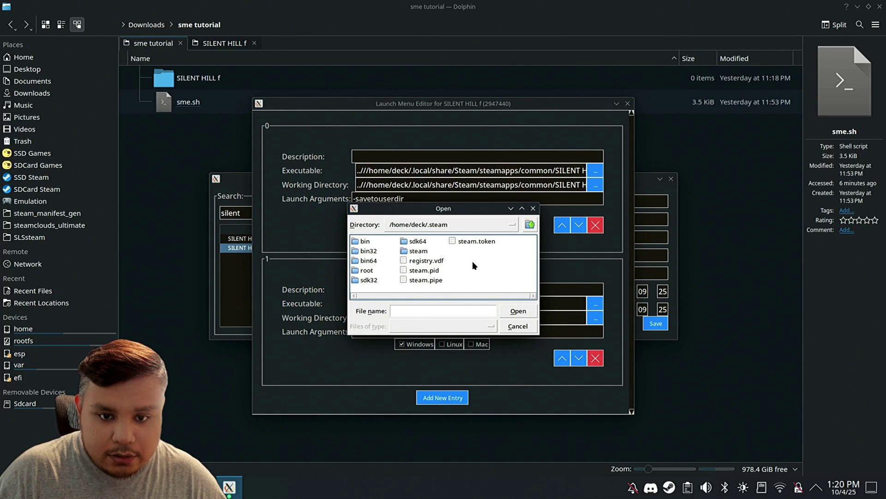
pyautogui.doubleClick(416, 252)
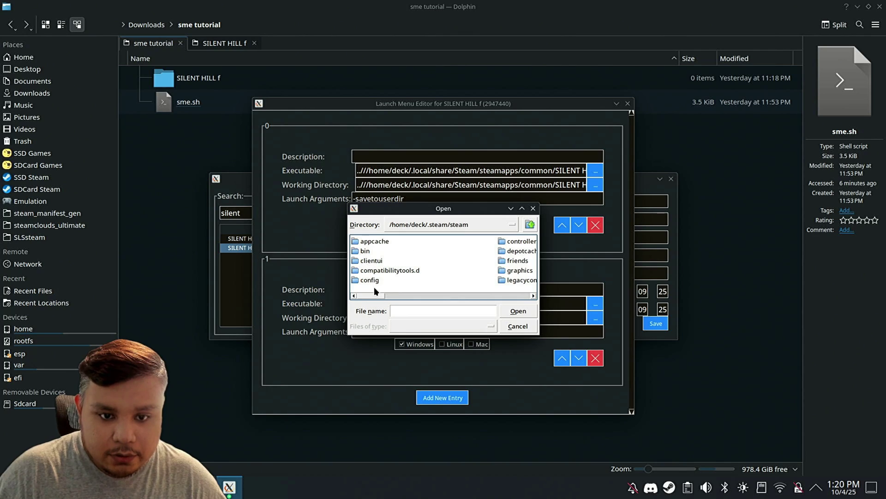
pyautogui.moveTo(374, 295); pyautogui.dragTo(420, 294)
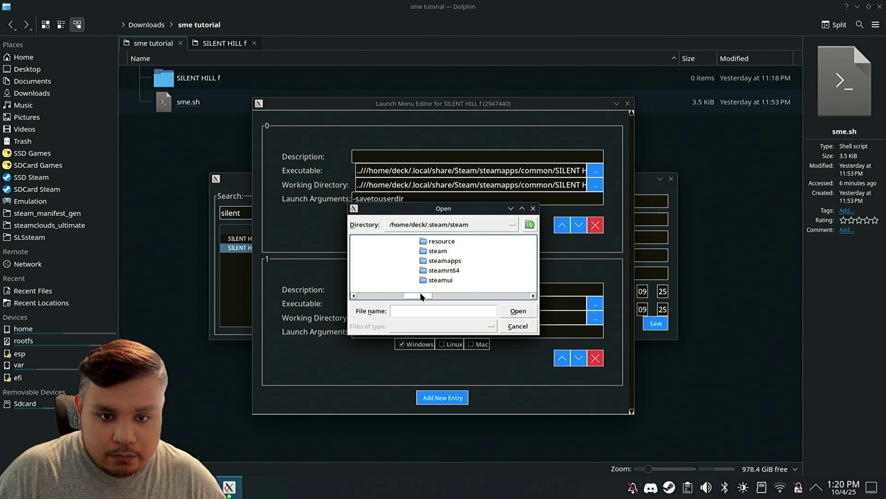
pyautogui.doubleClick(444, 261)
pyautogui.click(376, 241)
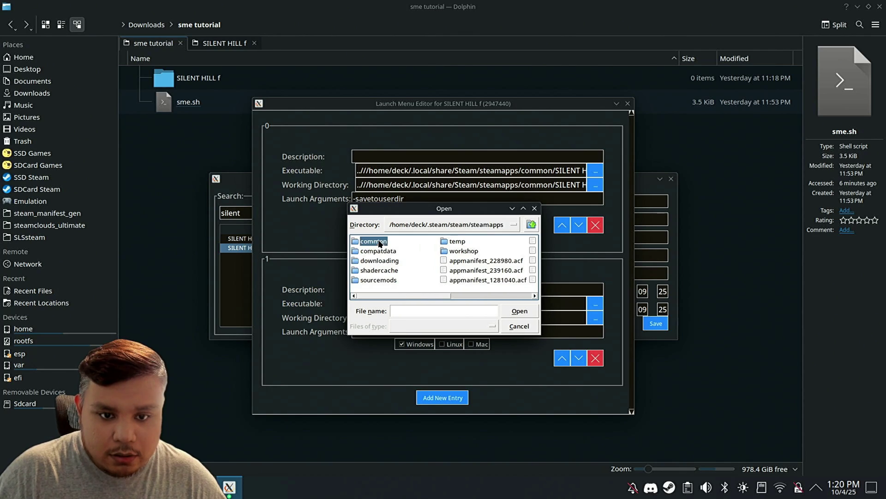
pyautogui.doubleClick(380, 242)
pyautogui.doubleClick(381, 280)
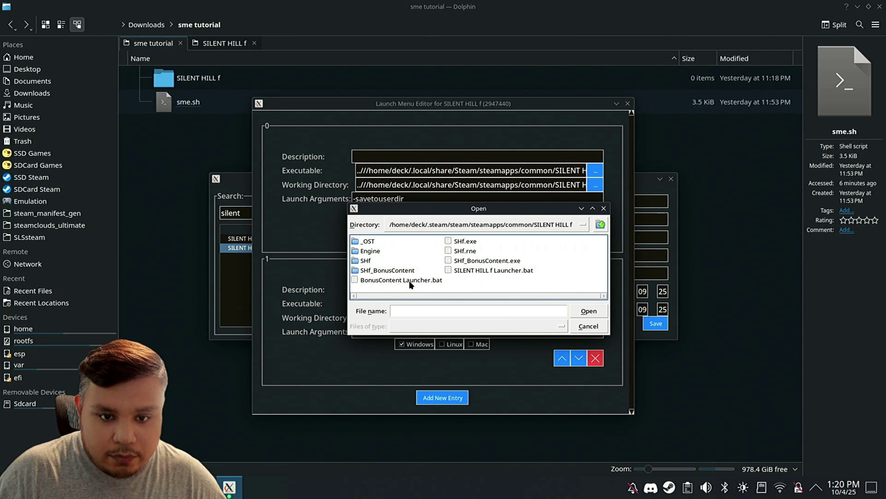
pyautogui.click(401, 279)
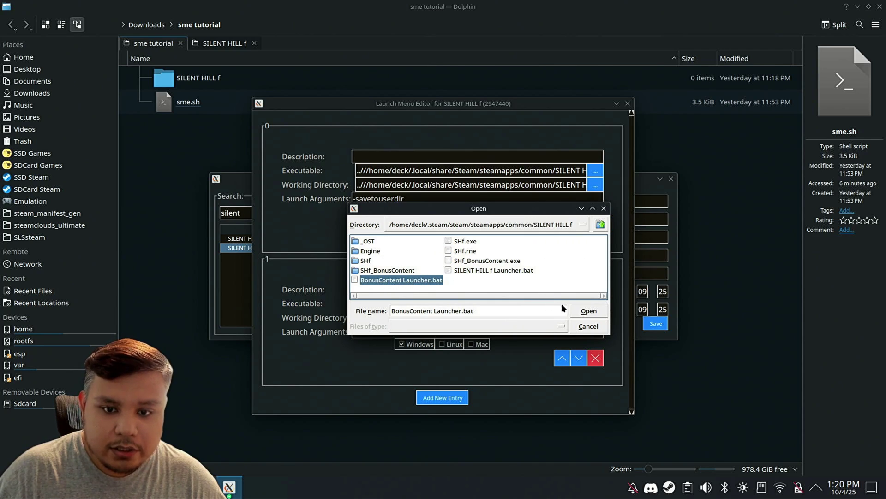
pyautogui.click(587, 311)
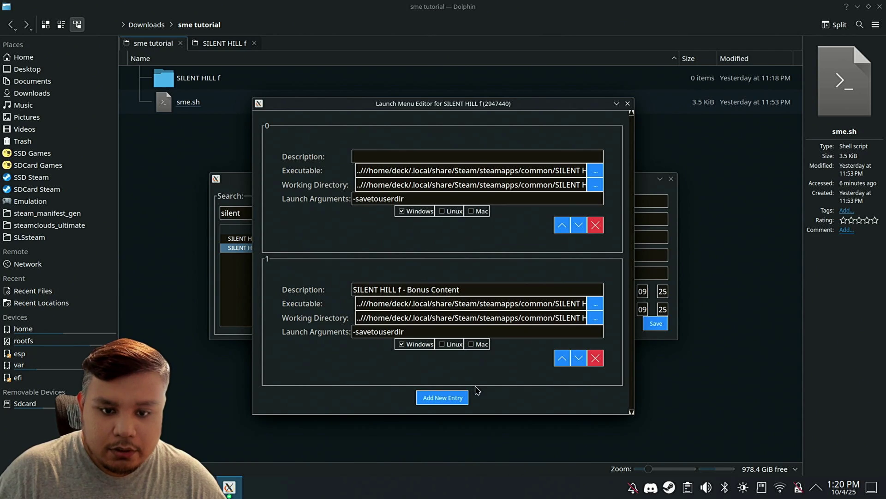
# Step: Close the launch entries editor, save the metadata, and dismiss the success message
pyautogui.click(628, 103)
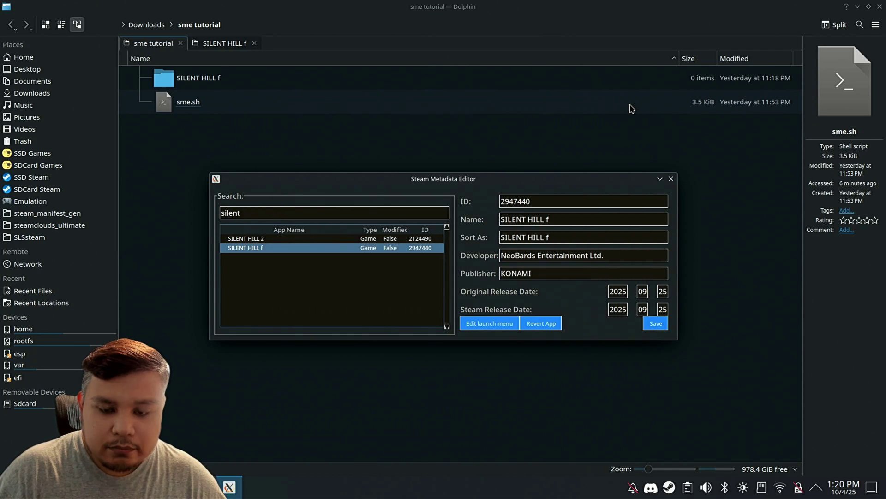
pyautogui.click(655, 323)
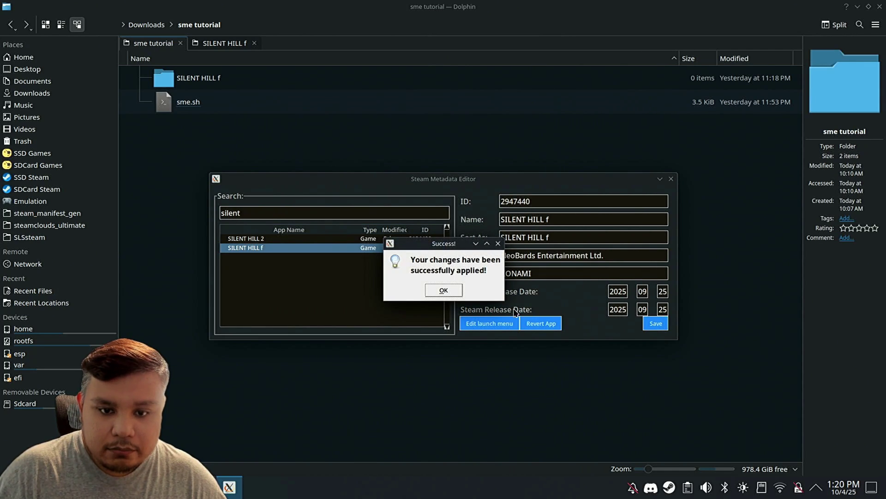
pyautogui.click(450, 292)
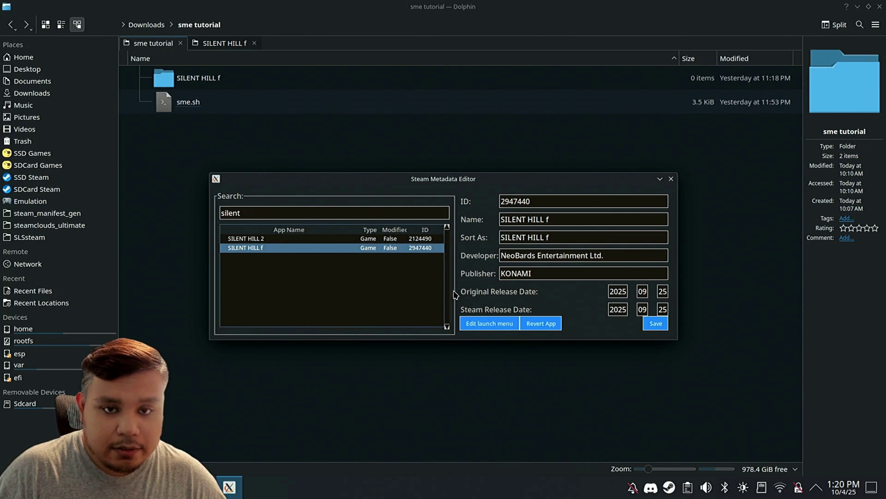
# Step: Close Steam Metadata Editor and press PLAY on the SILENT HILL f library page
pyautogui.click(671, 178)
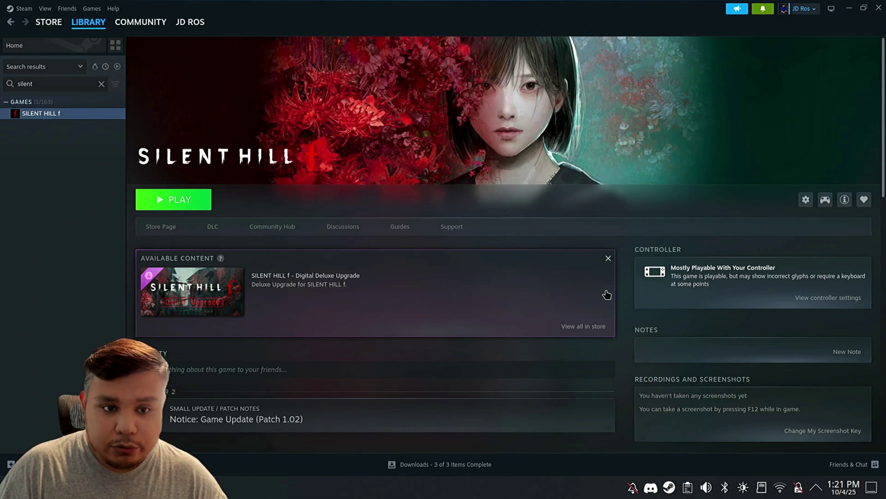
pyautogui.scroll(-2, 607, 294)
pyautogui.scroll(-2, 601, 296)
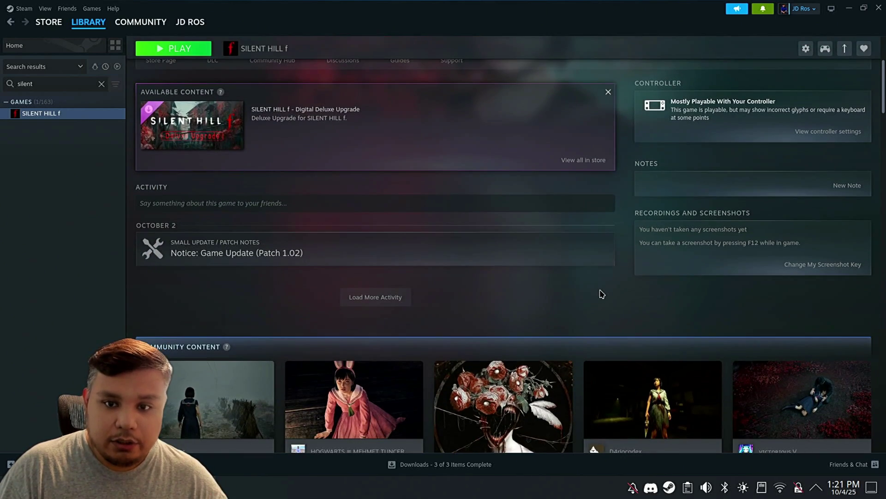
pyautogui.scroll(4, 591, 298)
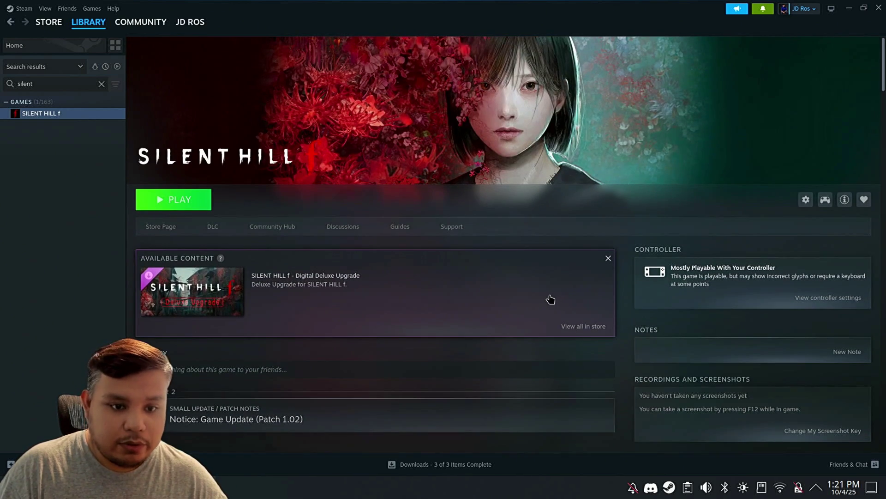
pyautogui.click(204, 199)
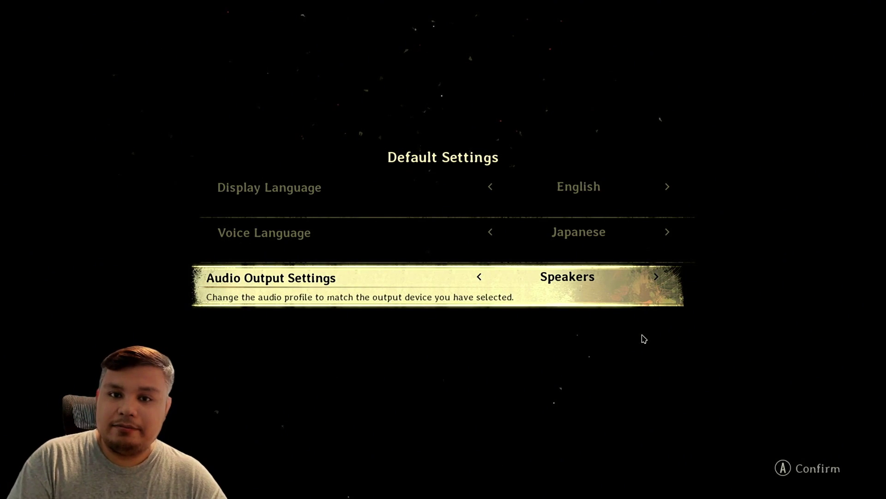
# Step: Switch from the running game back to Steam's SILENT HILL f library page with Alt+Tab
pyautogui.hotkey('alt', 'Tab')
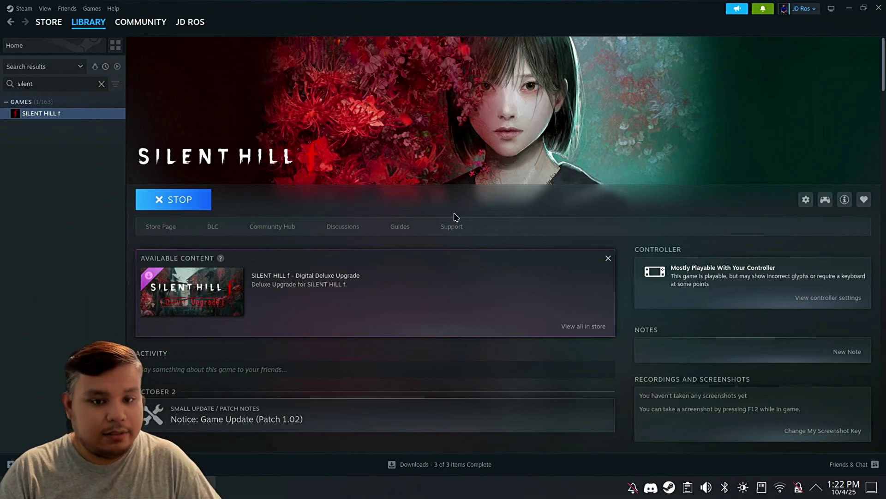